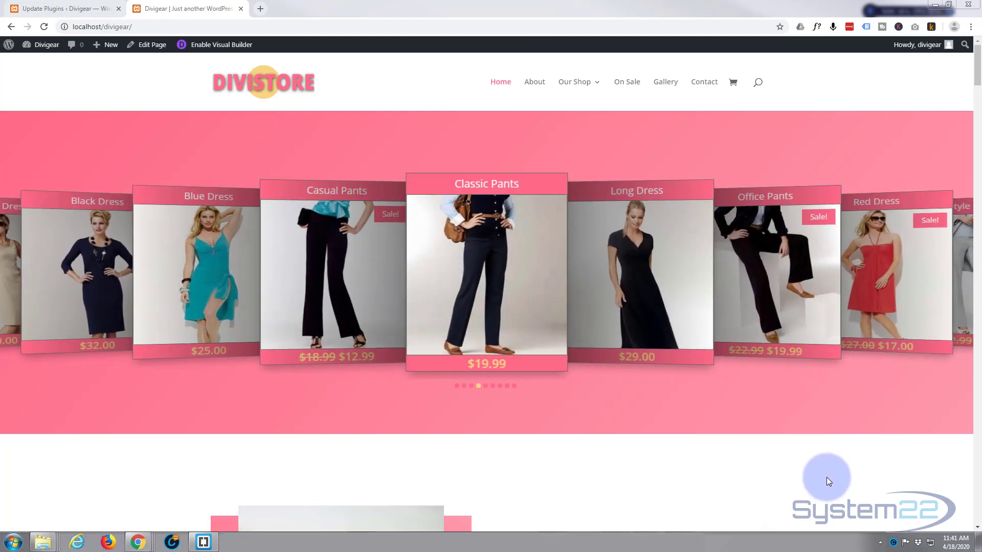
scroll(826, 477, "down", 1)
scroll(826, 476, "down", 1)
scroll(826, 476, "down", 1)
scroll(826, 476, "down", 1)
scroll(826, 480, "down", 1)
scroll(827, 480, "down", 1)
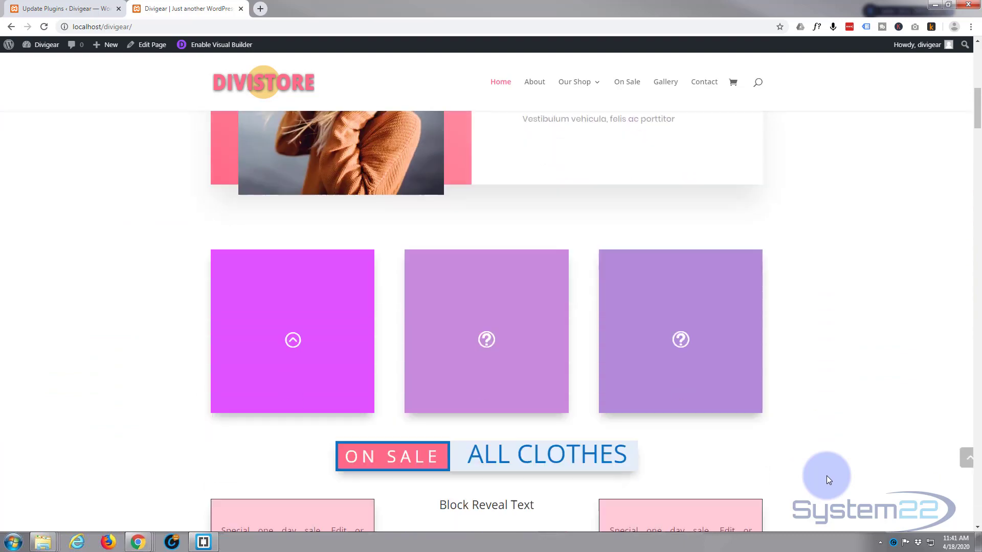
scroll(827, 480, "down", 1)
scroll(827, 481, "down", 2)
scroll(827, 480, "down", 1)
scroll(827, 478, "down", 2)
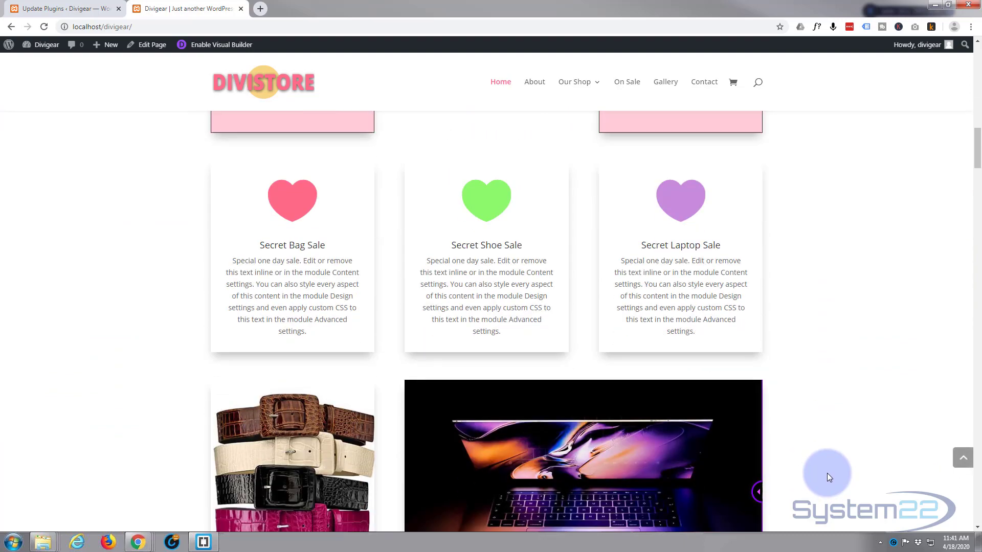
scroll(827, 478, "down", 1)
scroll(828, 478, "down", 1)
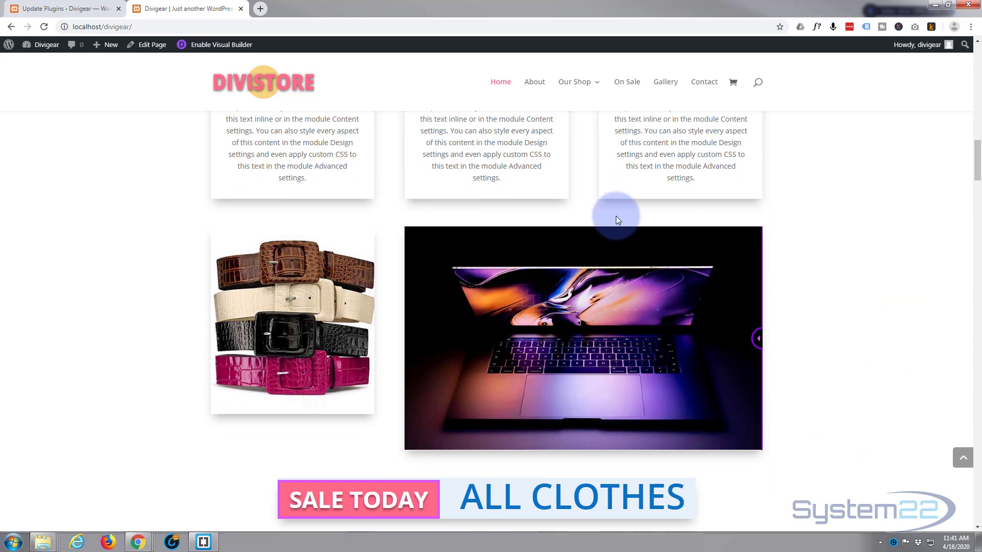
Step: Preview the existing laptop slider by toggling its states and dragging the comparison divider
left_click(763, 330)
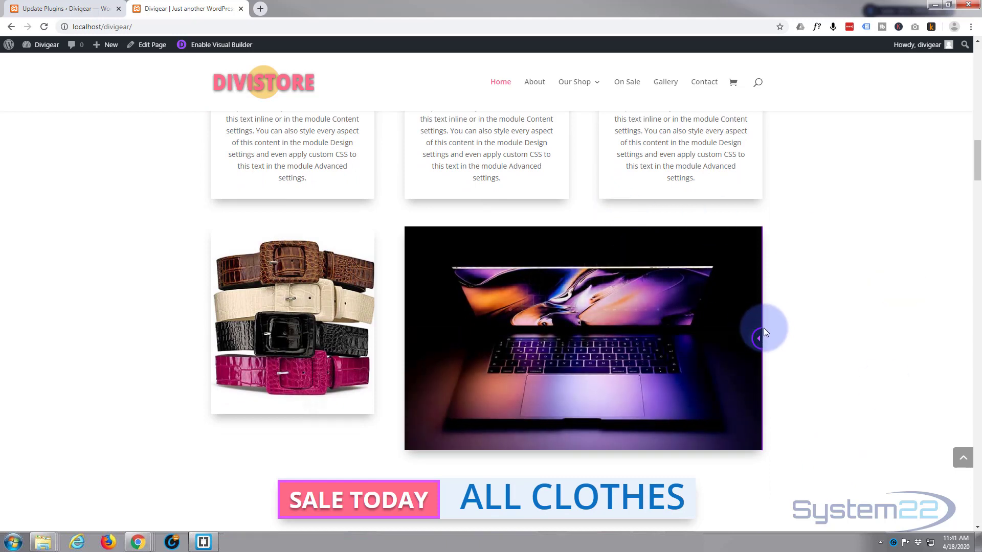
left_click(763, 331)
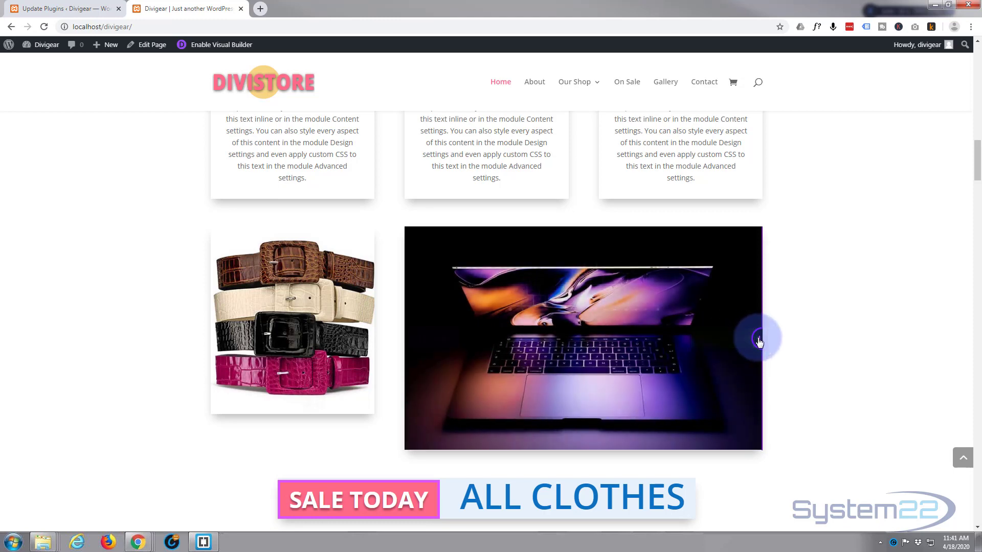
left_click_drag(750, 335, 432, 356)
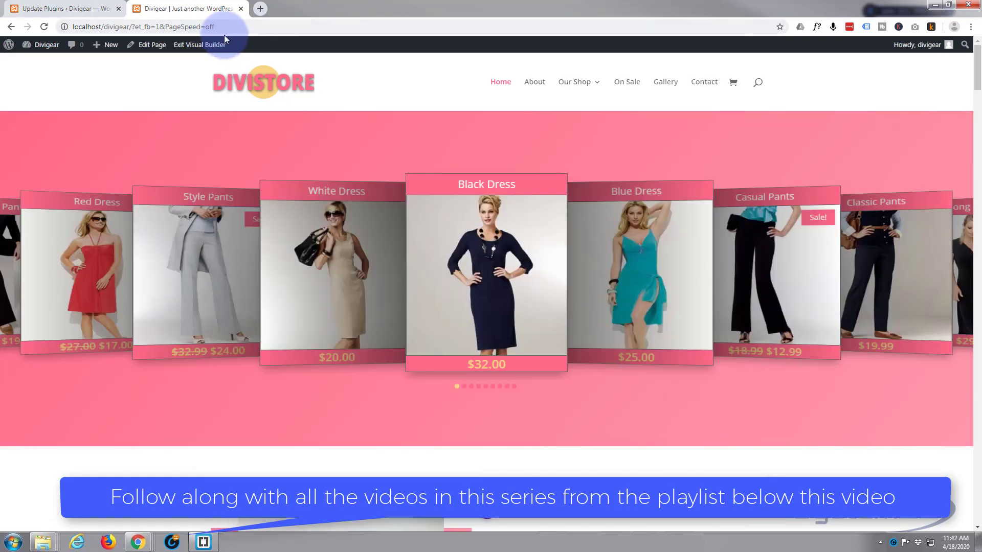
scroll(198, 129, "down", 1)
scroll(202, 149, "down", 3)
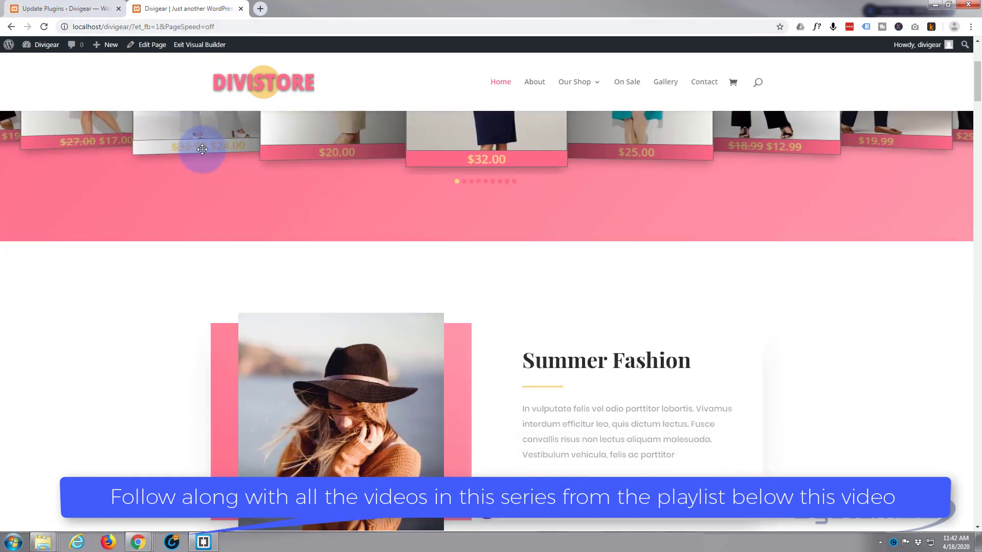
scroll(203, 151, "down", 5)
scroll(202, 151, "down", 3)
scroll(203, 152, "down", 1)
scroll(204, 154, "down", 3)
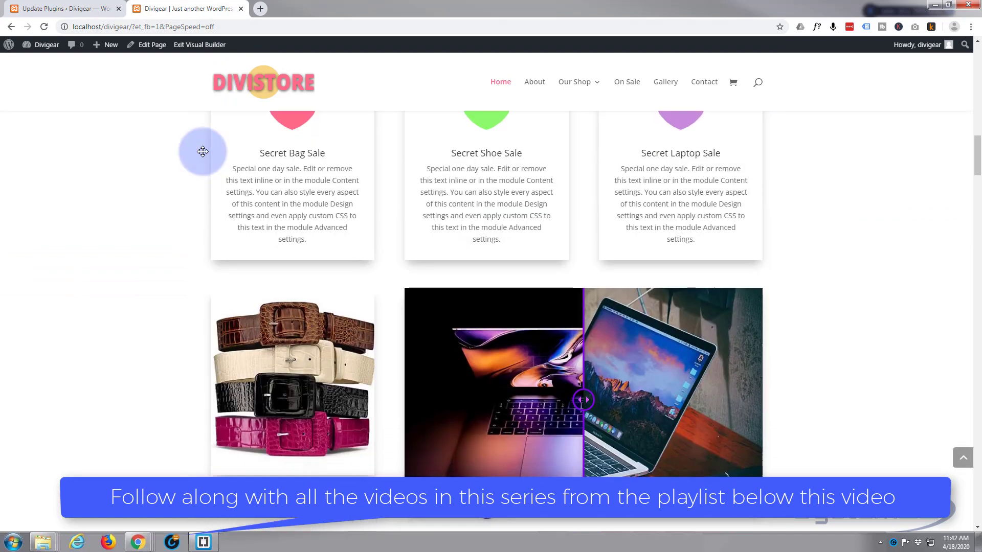
scroll(206, 156, "down", 2)
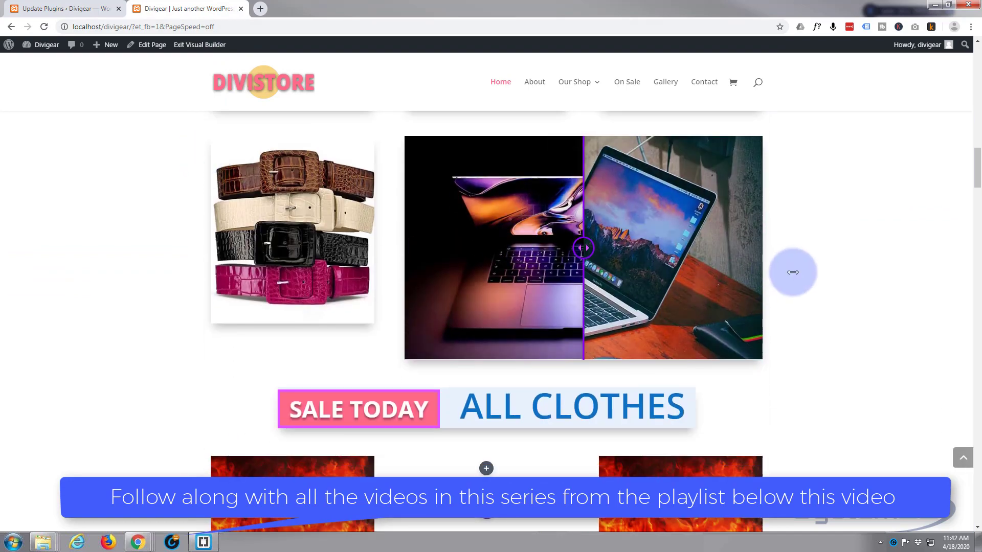
scroll(791, 270, "up", 1)
mouse_move(584, 300)
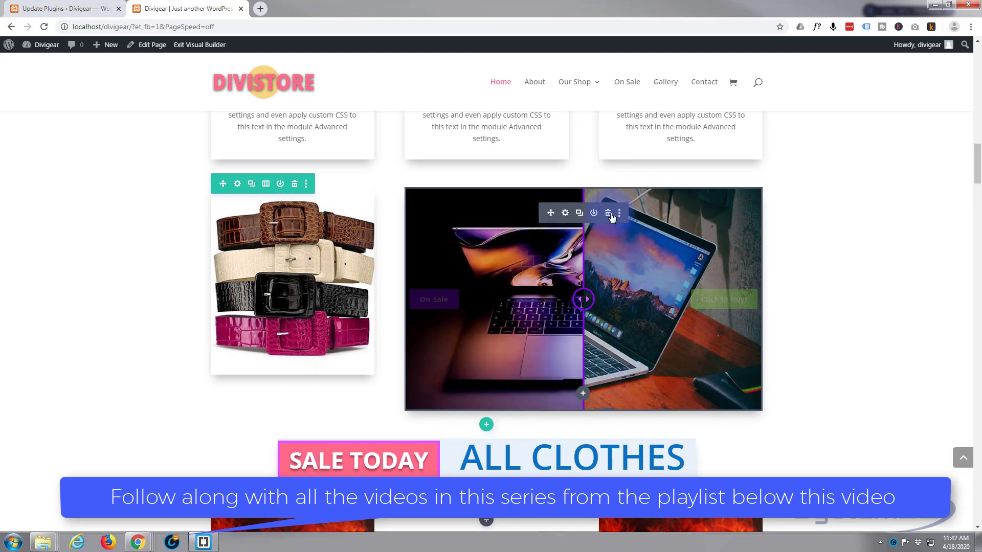
Step: Delete the old laptop before/after slider module beside the belts image
left_click(607, 213)
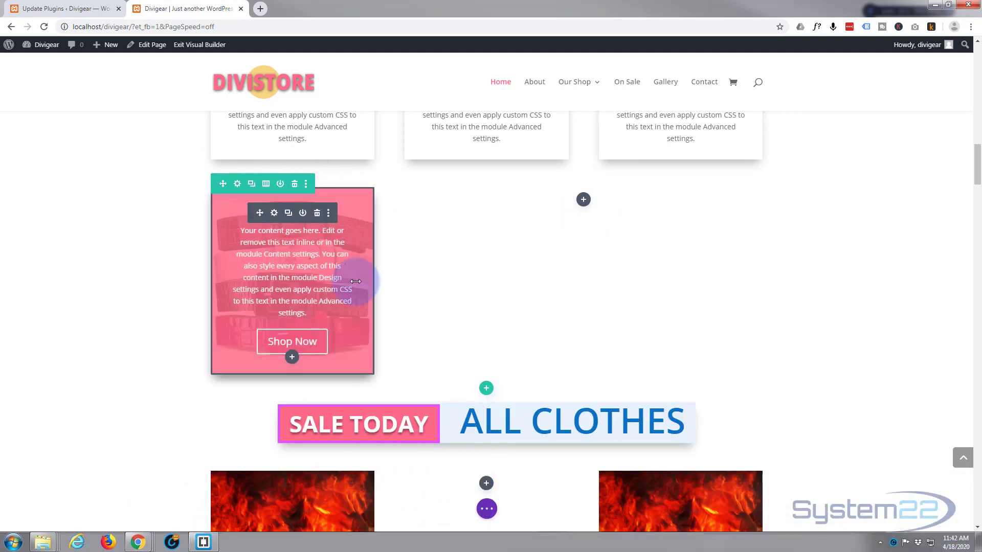
Step: Insert a Supreme Before/After Image Slider module into the empty column
left_click(584, 201)
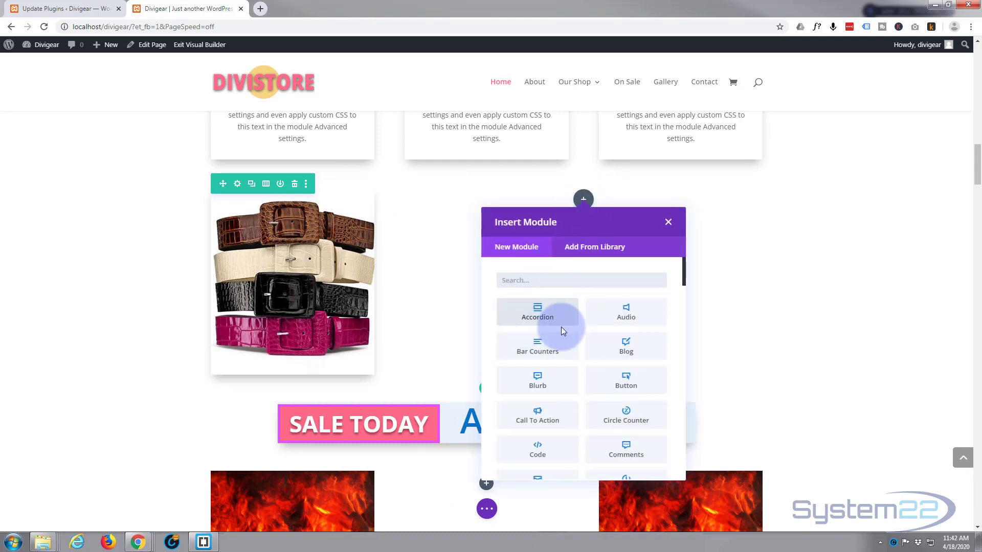
scroll(540, 332, "down", 5)
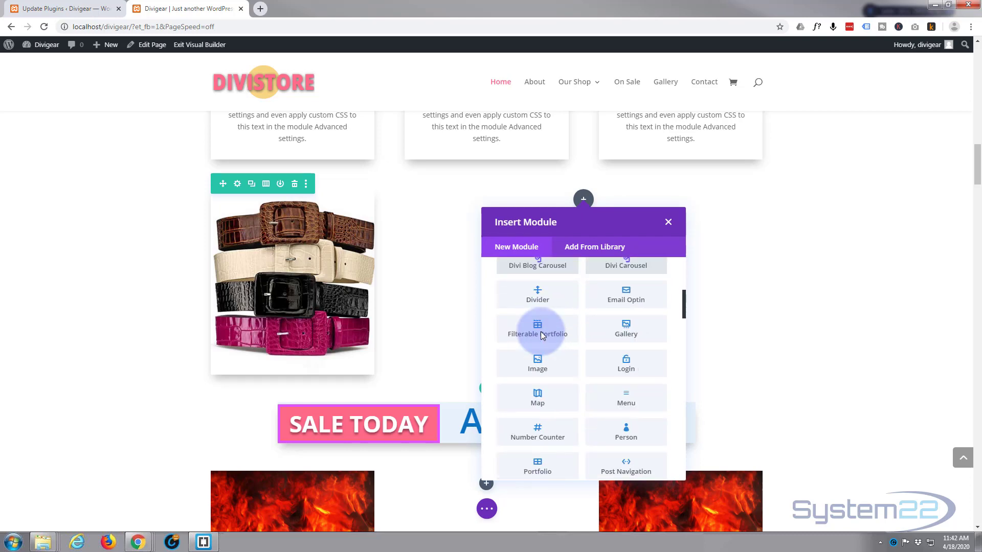
scroll(540, 332, "down", 3)
scroll(540, 332, "down", 3)
scroll(541, 331, "down", 3)
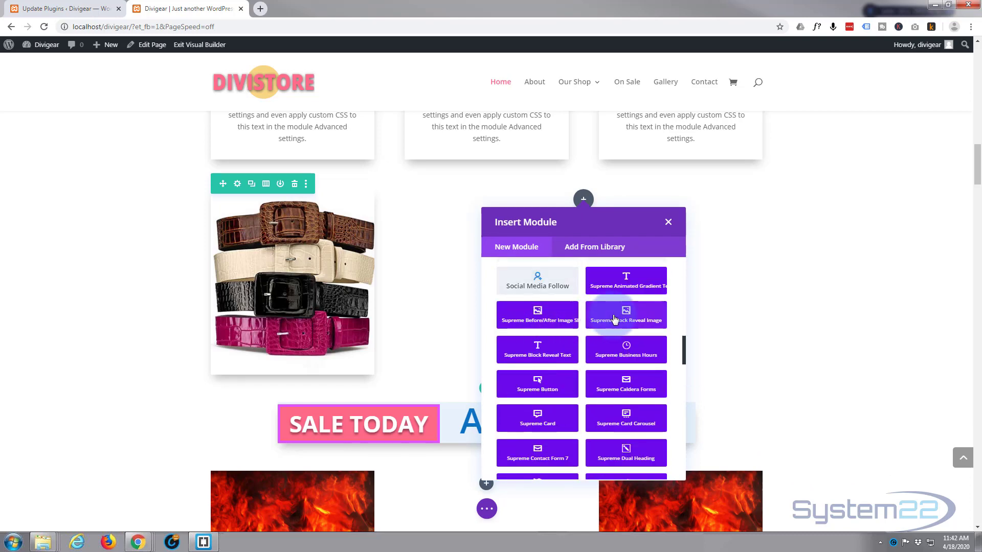
scroll(508, 372, "down", 3)
scroll(512, 367, "down", 2)
scroll(516, 363, "down", 2)
scroll(516, 364, "down", 3)
scroll(517, 364, "down", 2)
scroll(518, 362, "down", 1)
scroll(518, 362, "up", 1)
scroll(518, 363, "down", 1)
scroll(518, 360, "up", 3)
scroll(518, 361, "up", 3)
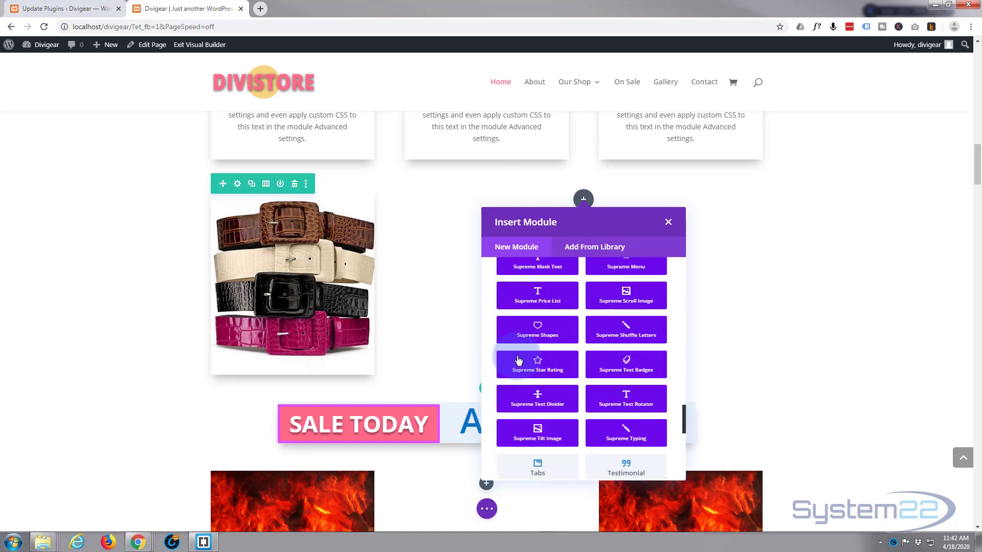
scroll(536, 347, "up", 2)
scroll(536, 347, "up", 2)
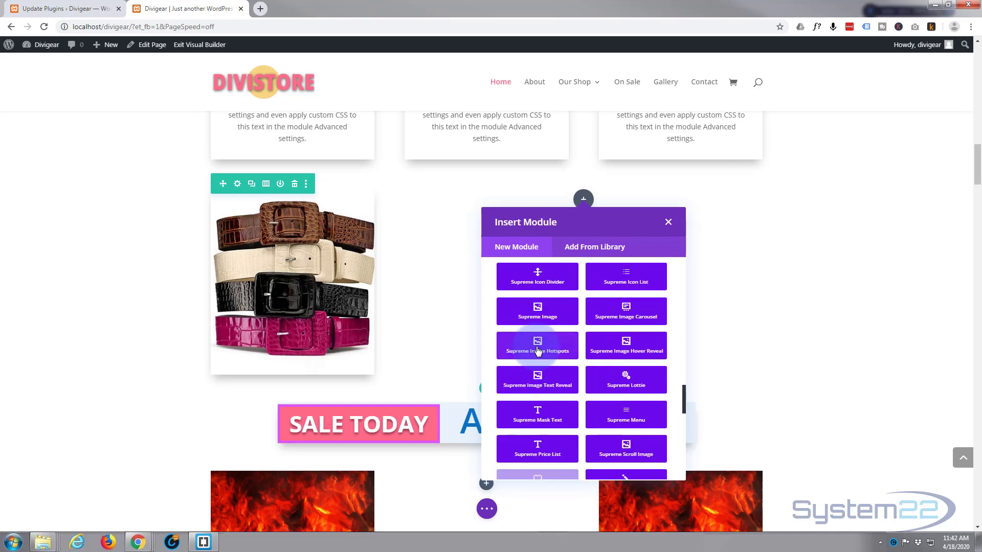
scroll(536, 345, "up", 3)
scroll(538, 351, "up", 3)
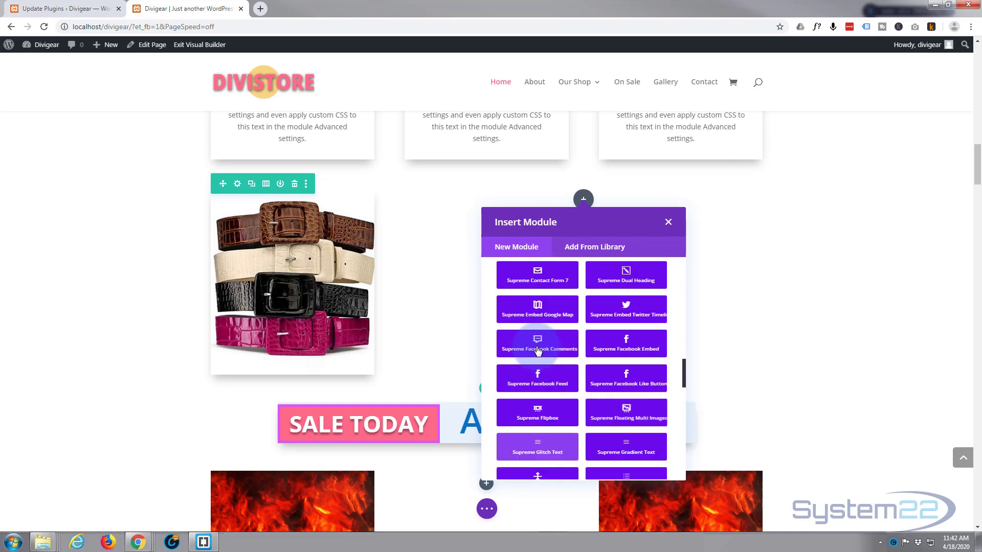
scroll(537, 350, "up", 3)
scroll(538, 351, "up", 2)
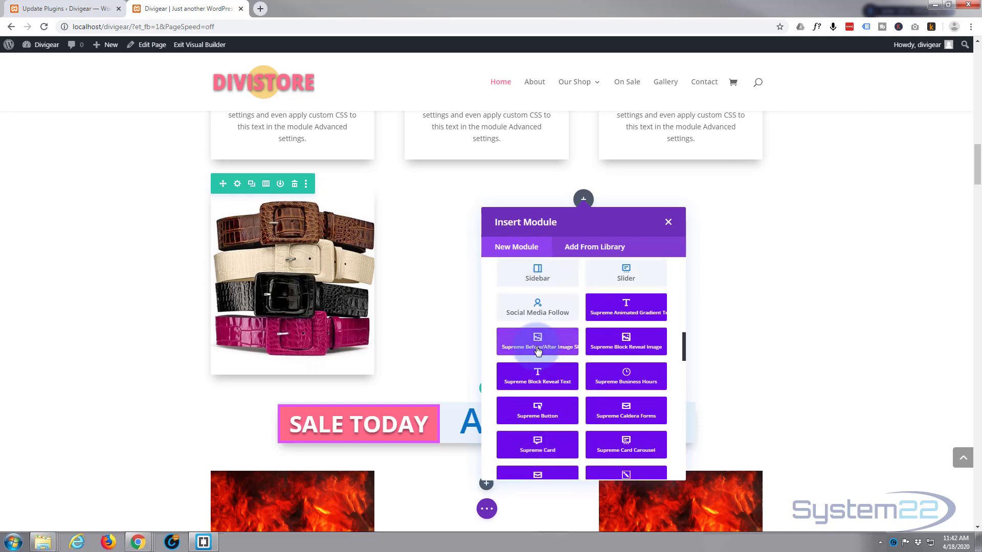
scroll(538, 351, "down", 2)
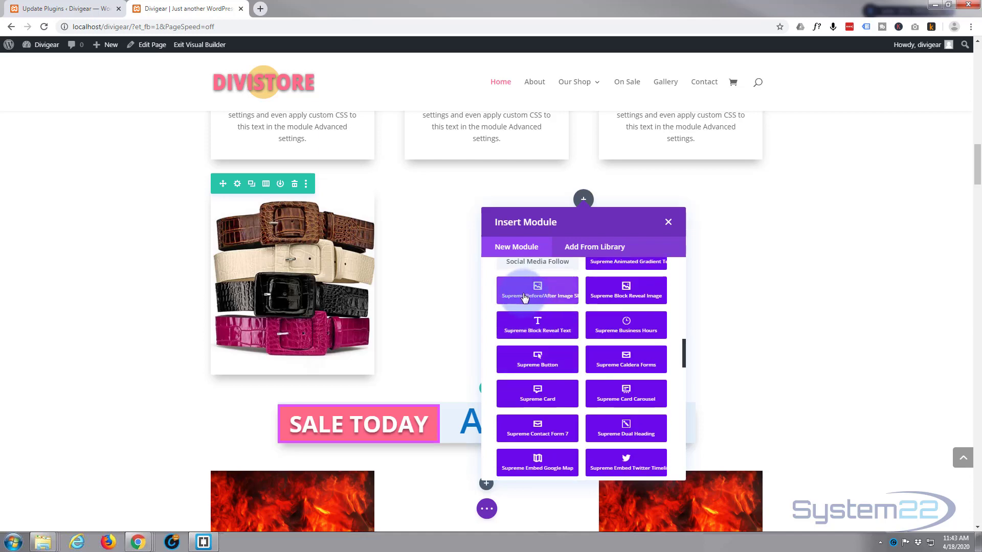
left_click(527, 297)
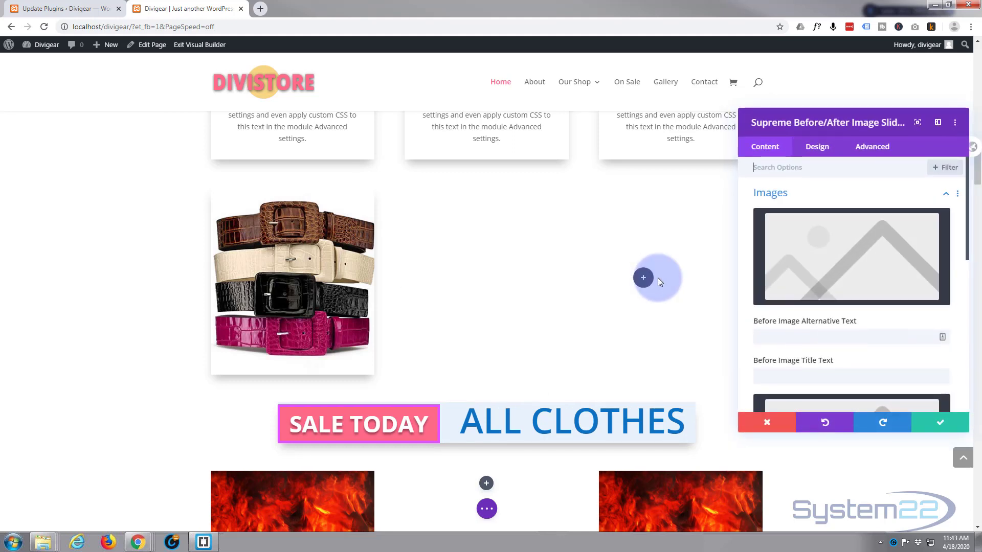
Step: Set the dark, purple-lit laptop photo as the slider's before image
key("Escape")
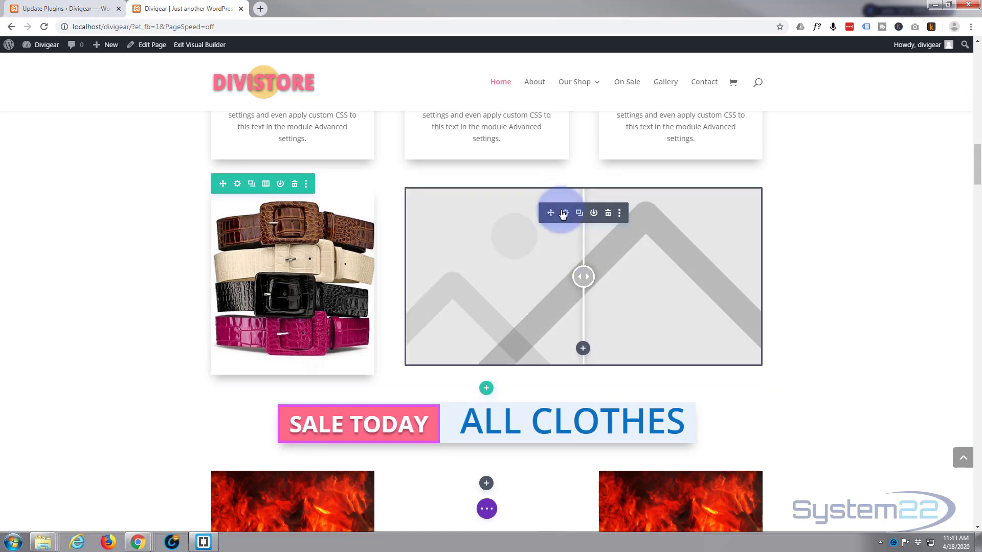
left_click(564, 212)
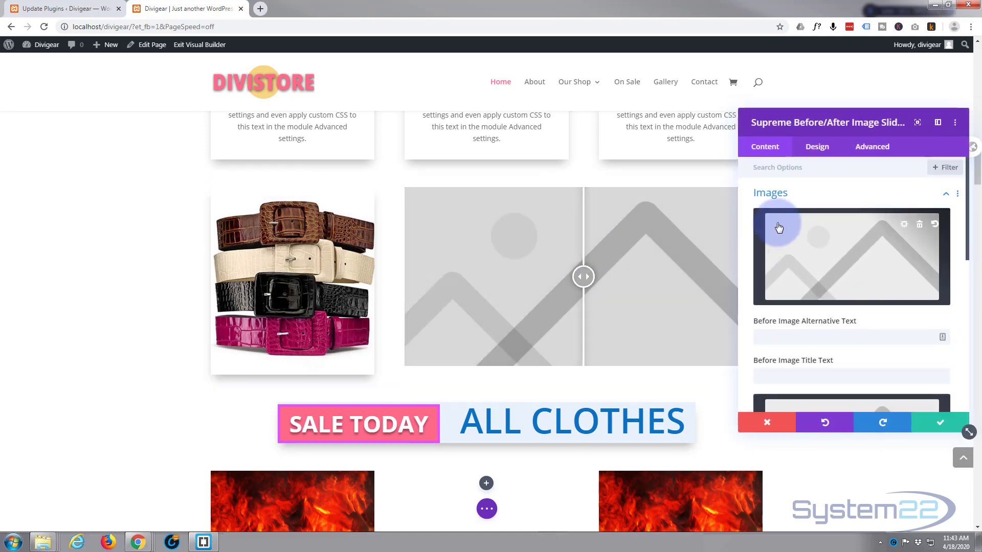
left_click(825, 276)
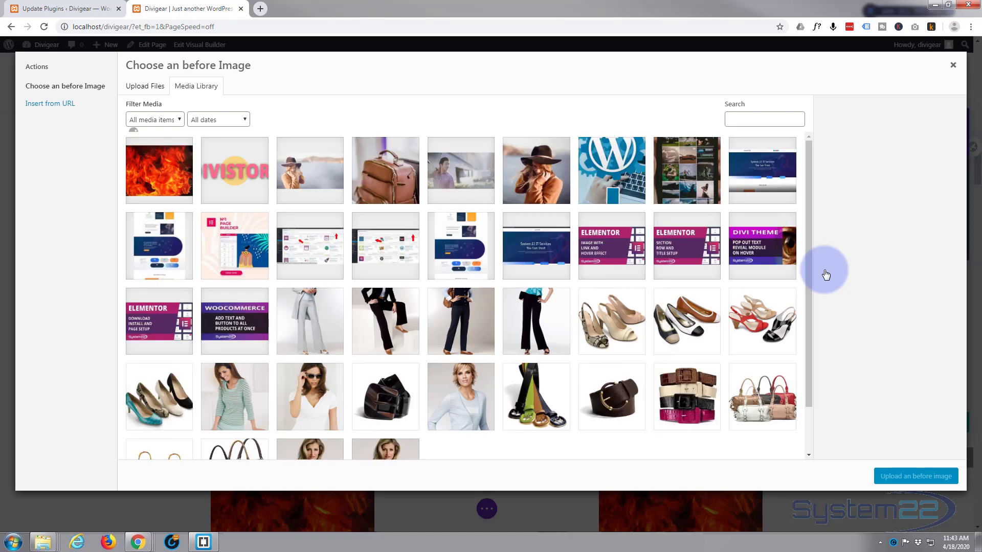
scroll(440, 269, "down", 2)
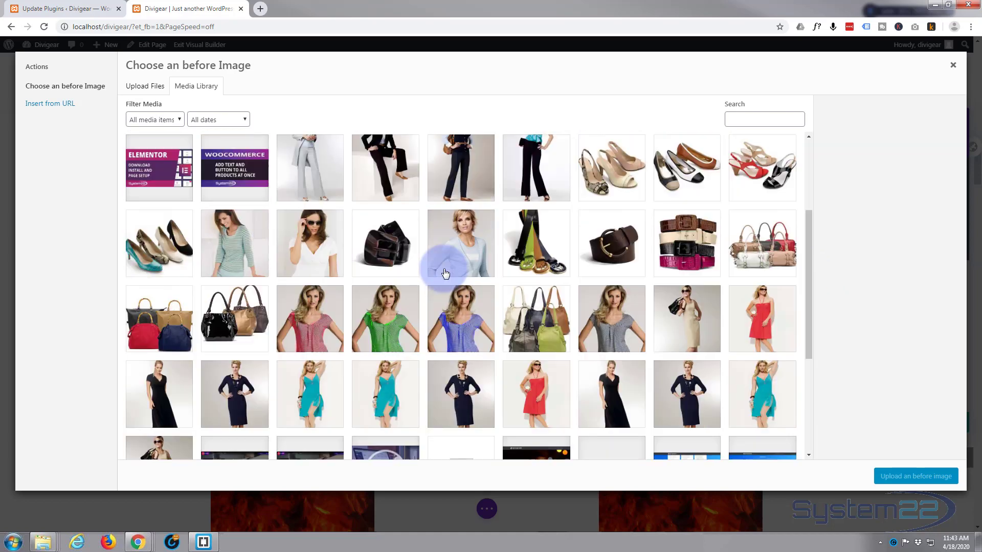
scroll(443, 273, "down", 2)
scroll(445, 273, "down", 4)
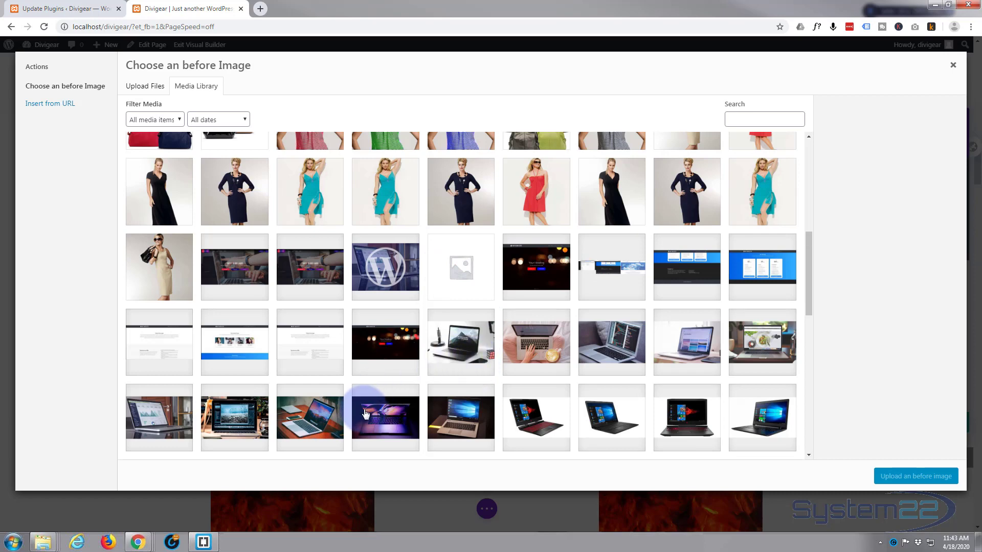
left_click(385, 414)
left_click(884, 476)
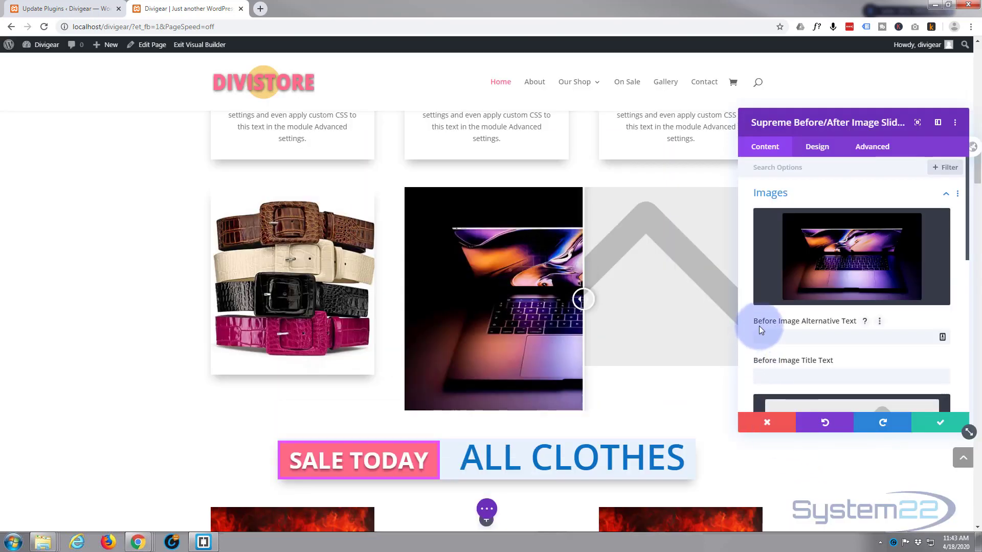
scroll(760, 325, "down", 1)
Step: Give the before image alt 'laptop' and title 'New Laptop On Sale'; pick the laptop-on-desk after photo
left_click(768, 282)
type("laptop")
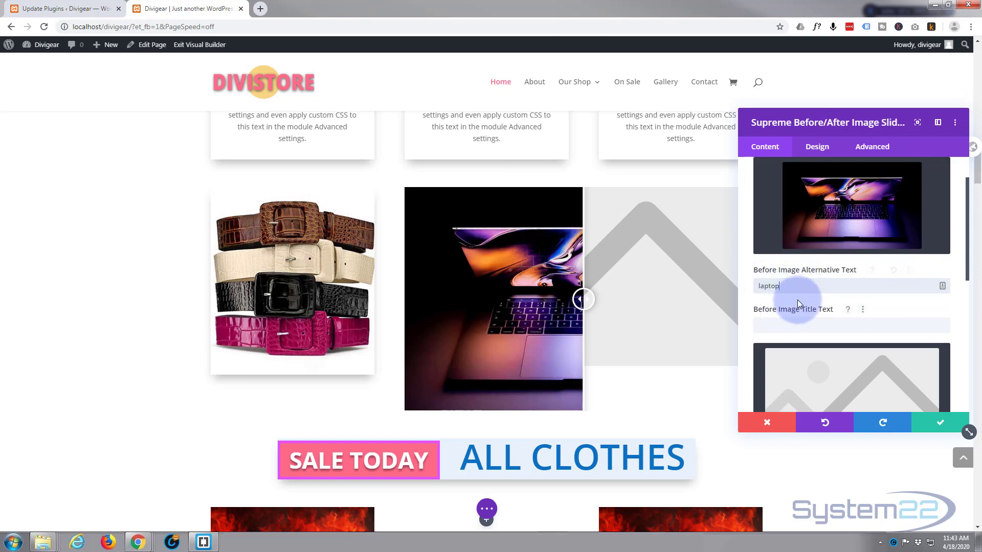
scroll(805, 294, "down", 1)
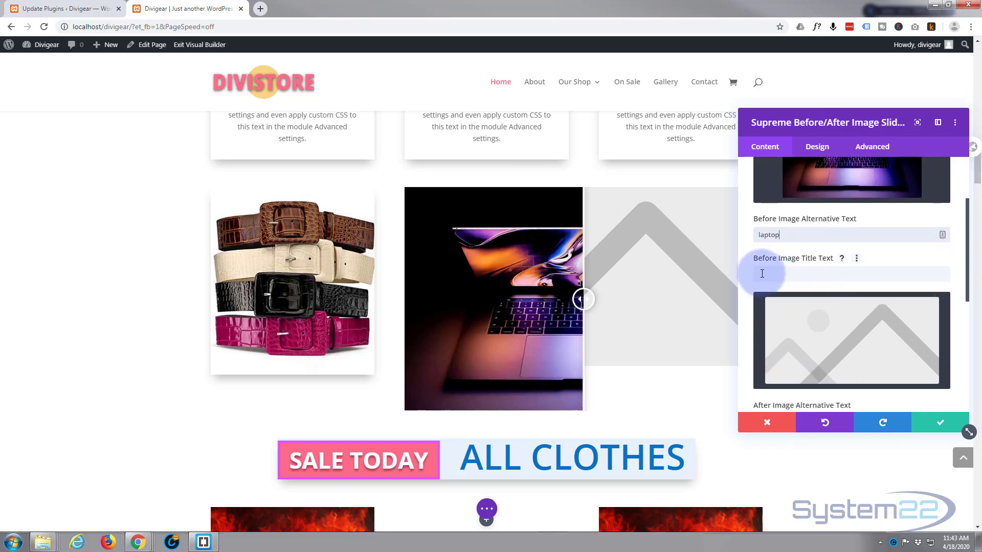
left_click(761, 274)
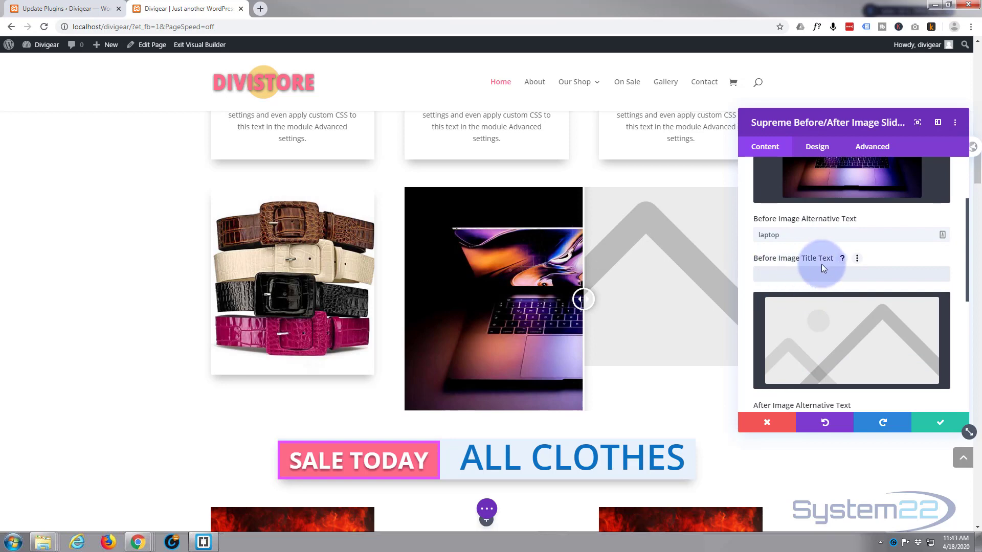
type("New Laptop On Sale")
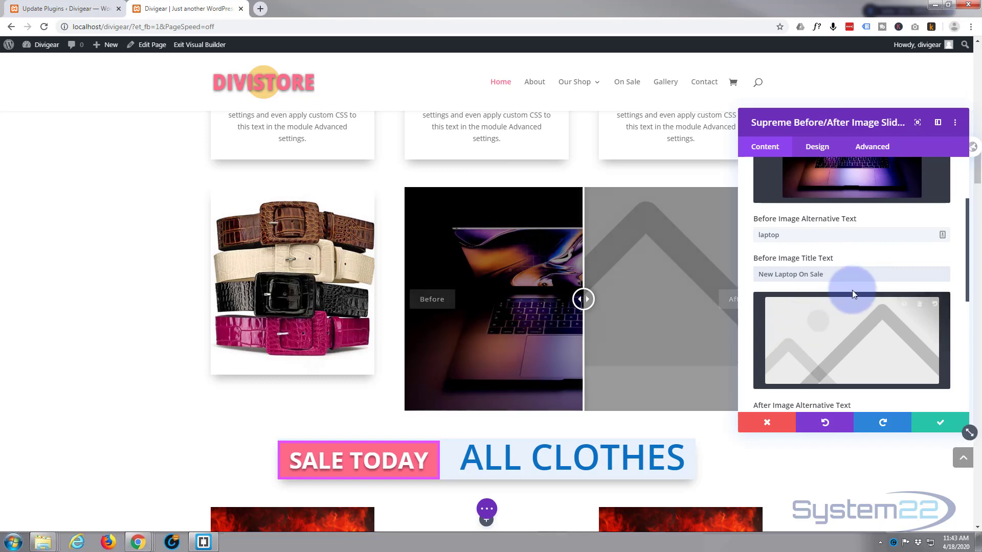
scroll(852, 289, "down", 2)
scroll(854, 283, "down", 1)
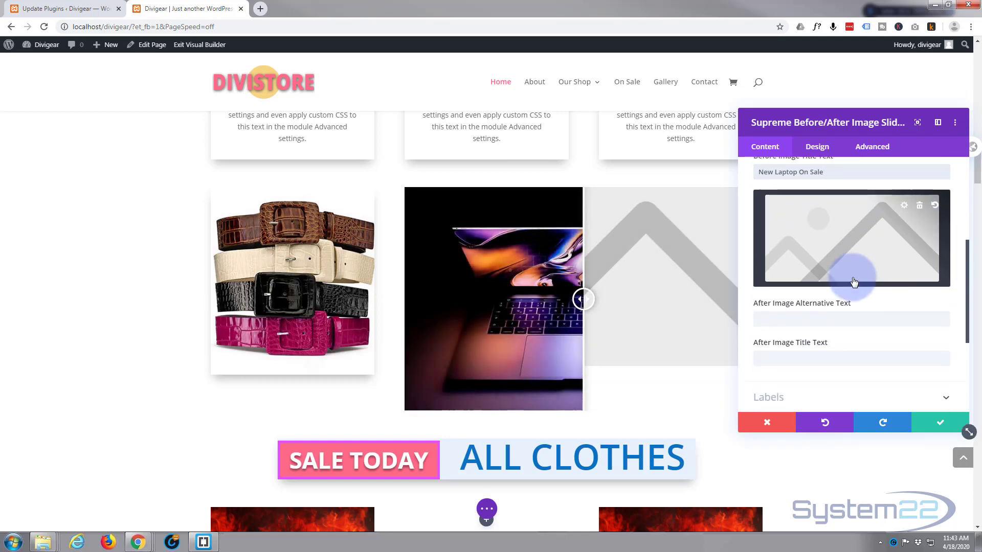
left_click(839, 254)
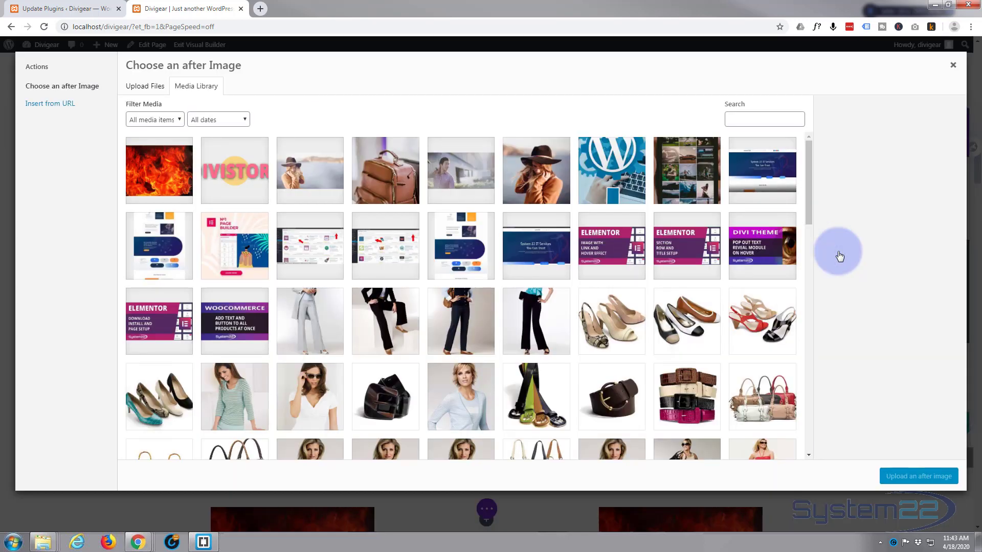
scroll(468, 271, "down", 2)
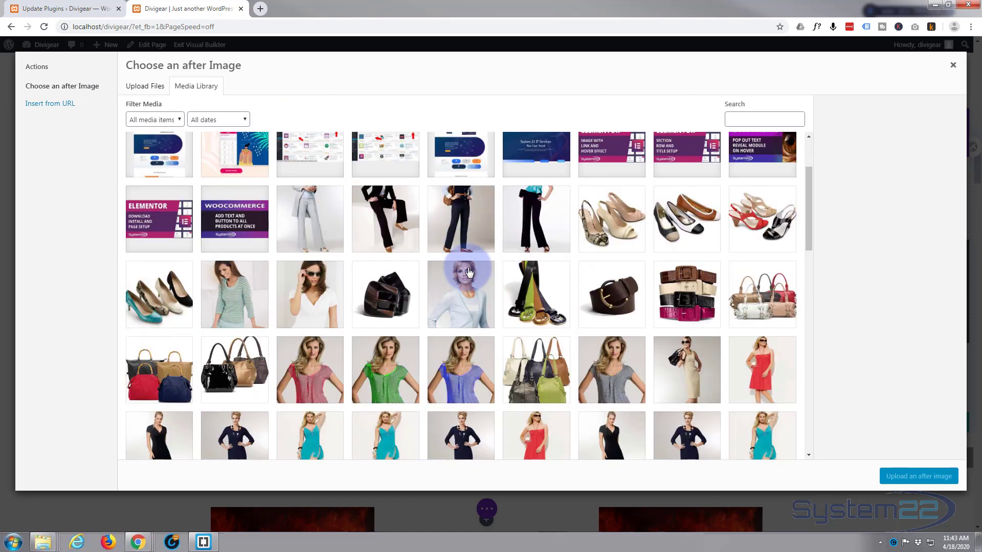
scroll(469, 271, "down", 3)
scroll(467, 271, "down", 3)
scroll(470, 273, "down", 1)
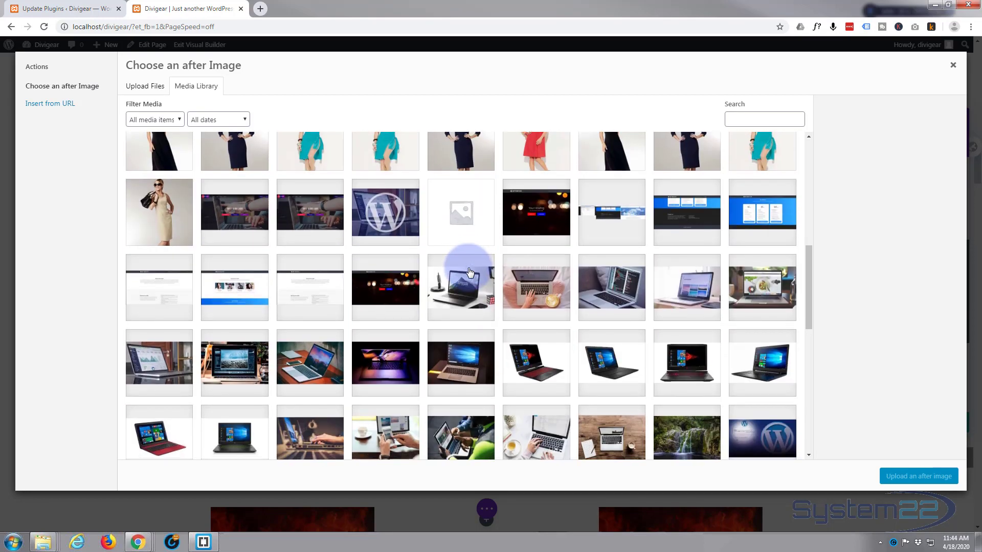
scroll(470, 273, "down", 1)
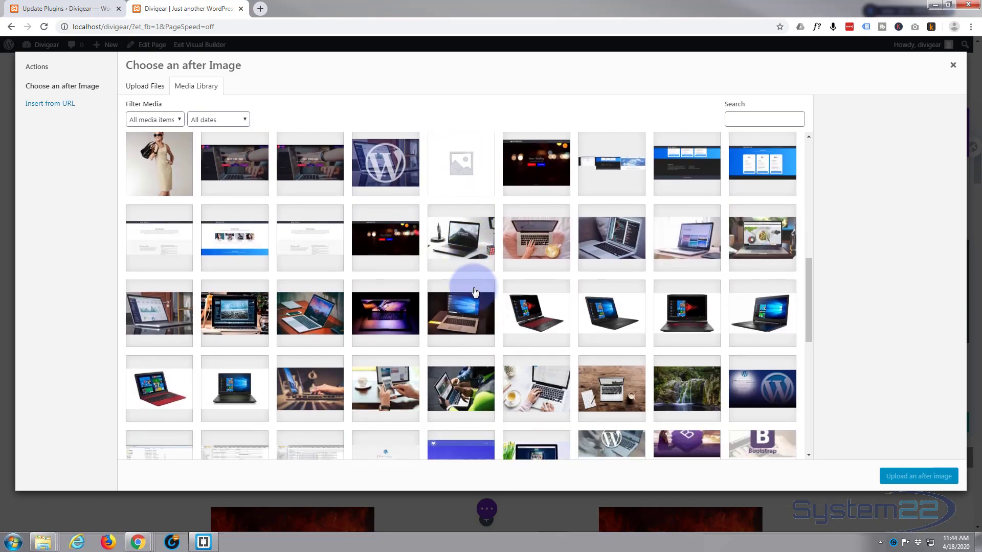
left_click(325, 321)
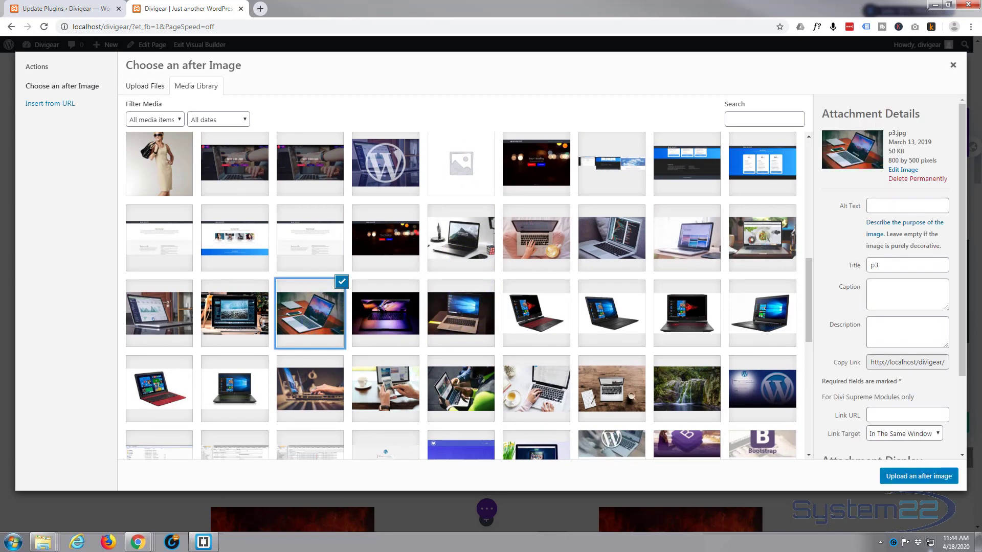
Step: Apply the laptop-on-desk after image with alt 'New Laptop' and title 'Another laptop'
left_click(913, 476)
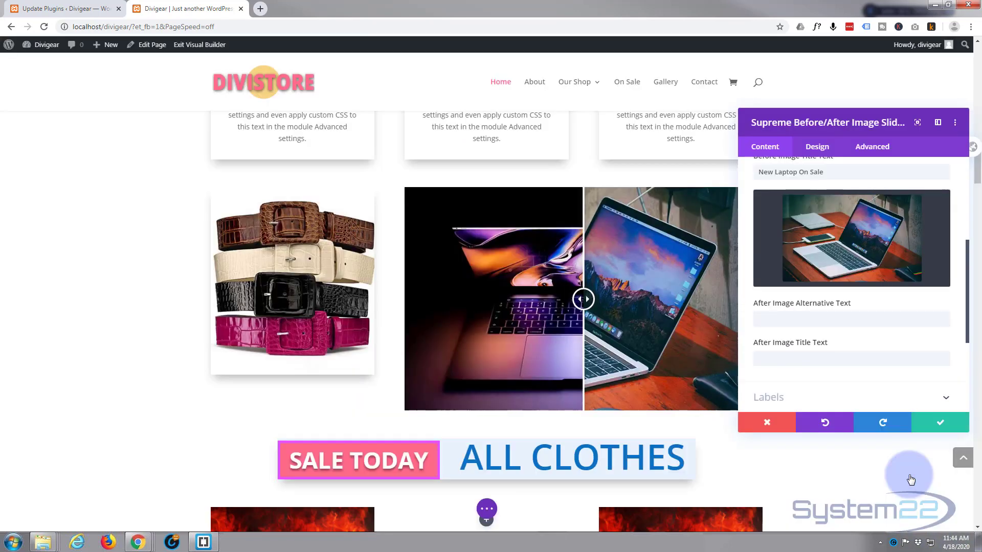
left_click(789, 319)
type("Another laptop")
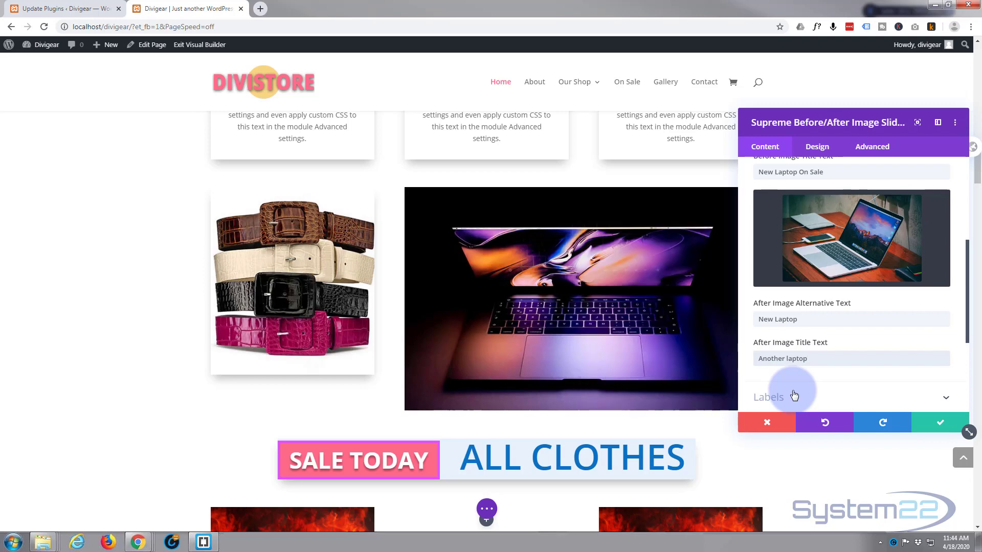
scroll(840, 291, "down", 3)
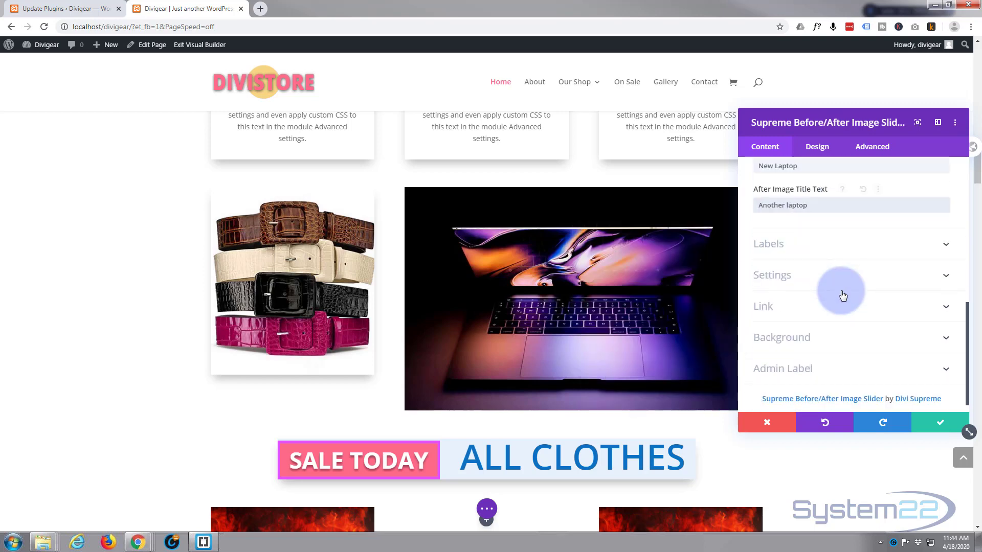
Step: Rename the slider labels to 'New Laptop Sale' and 'Click To Buy!', then reopen the module
left_click(824, 252)
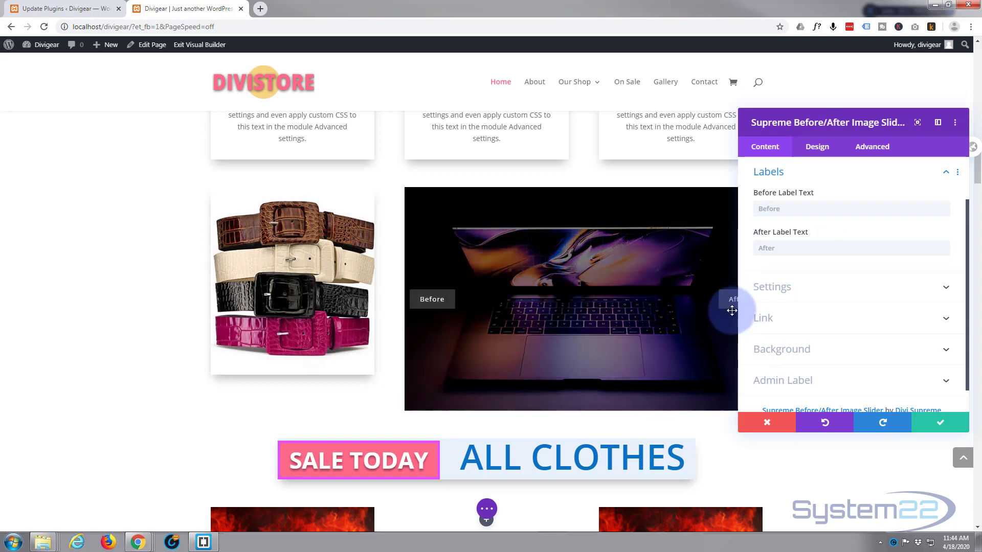
left_click_drag(785, 207, 751, 209)
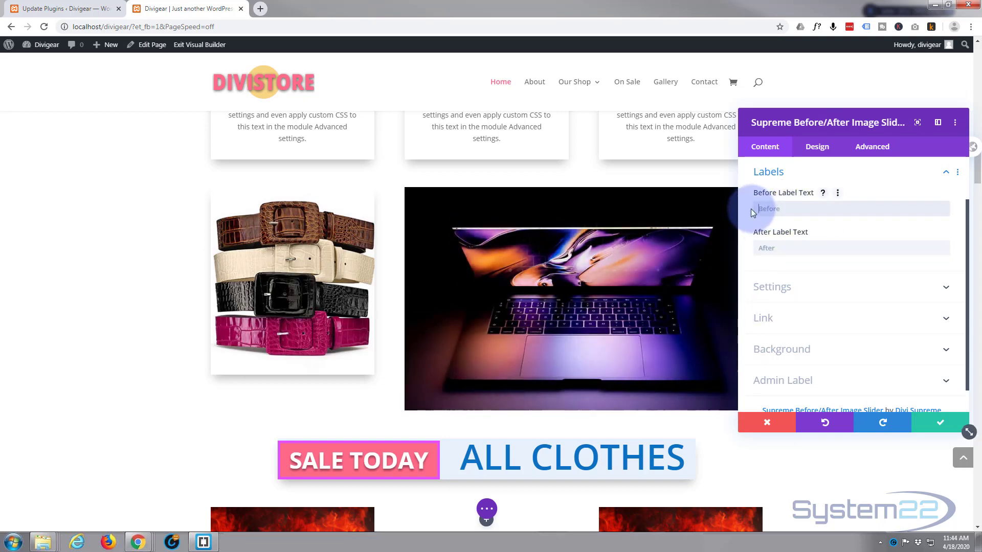
key("BackSpace")
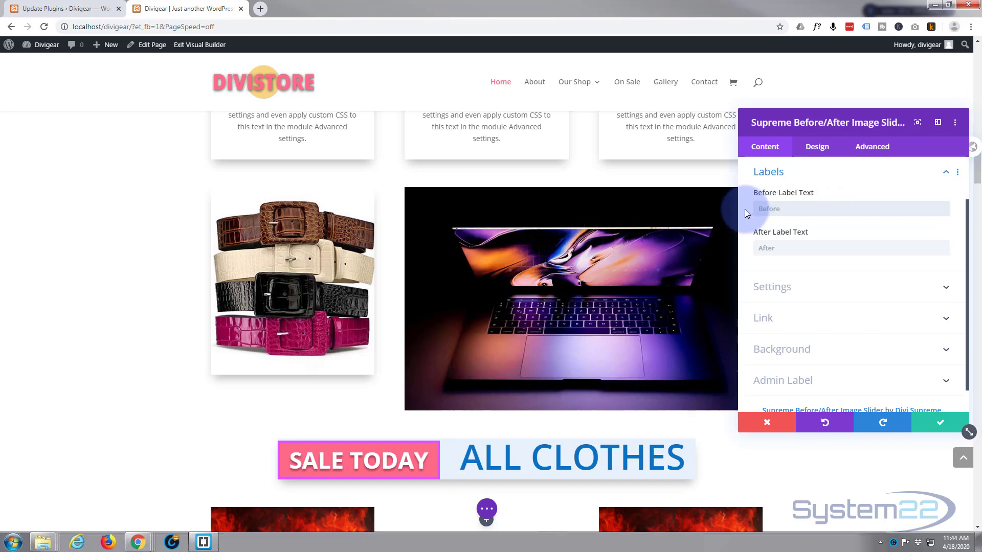
type("New Laptop Sale")
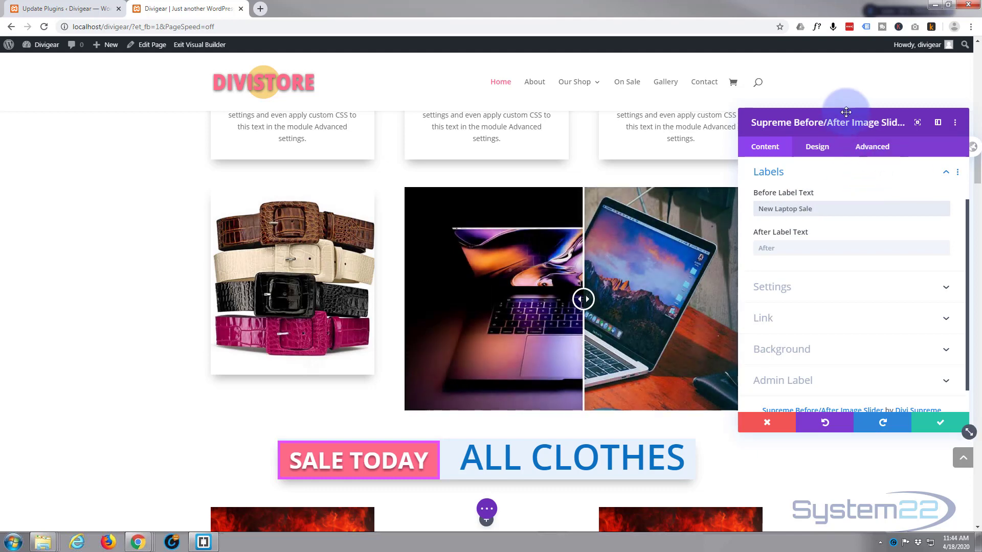
mouse_move(847, 119)
left_mouse_down()
mouse_move(628, 145)
mouse_move(255, 134)
left_mouse_up()
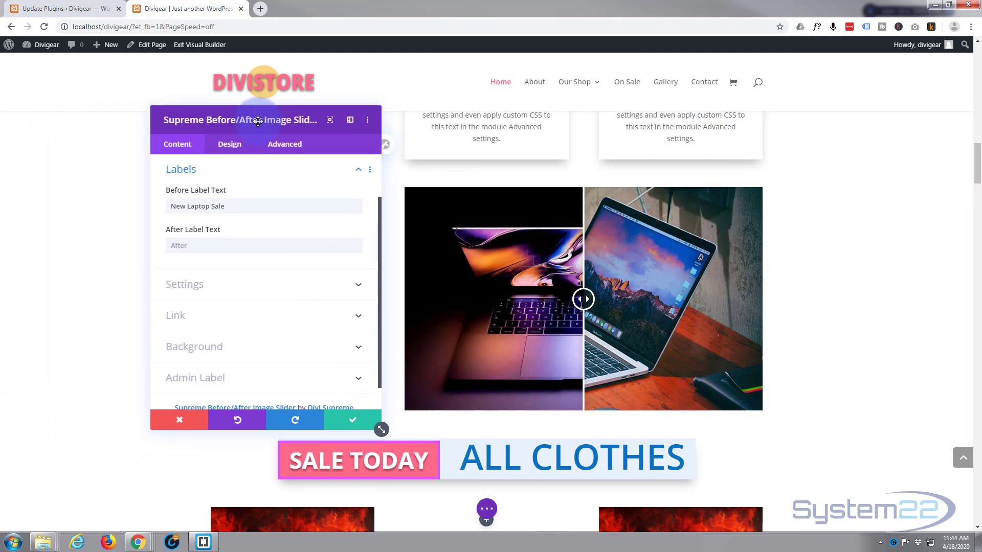
left_click(186, 244)
type("Click To Buy!")
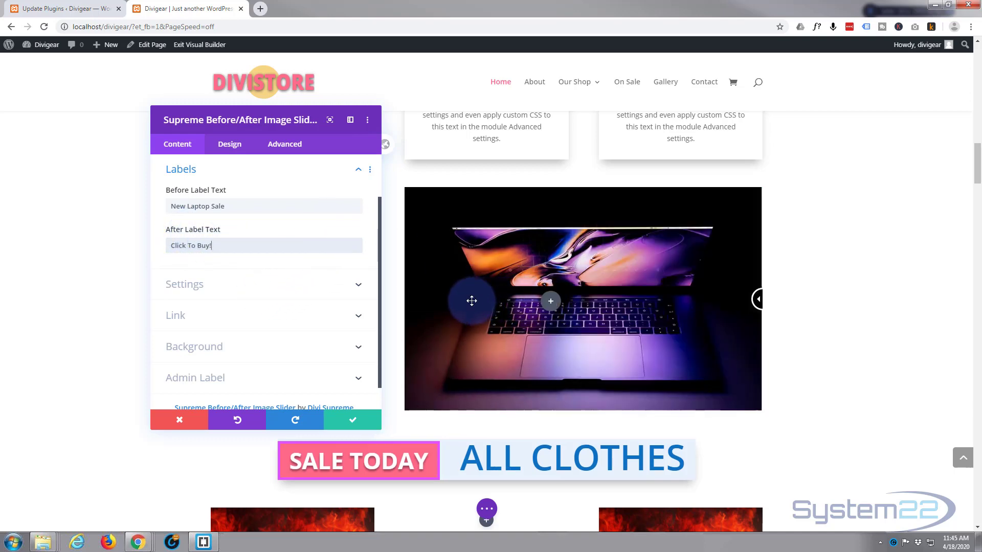
left_click(756, 301)
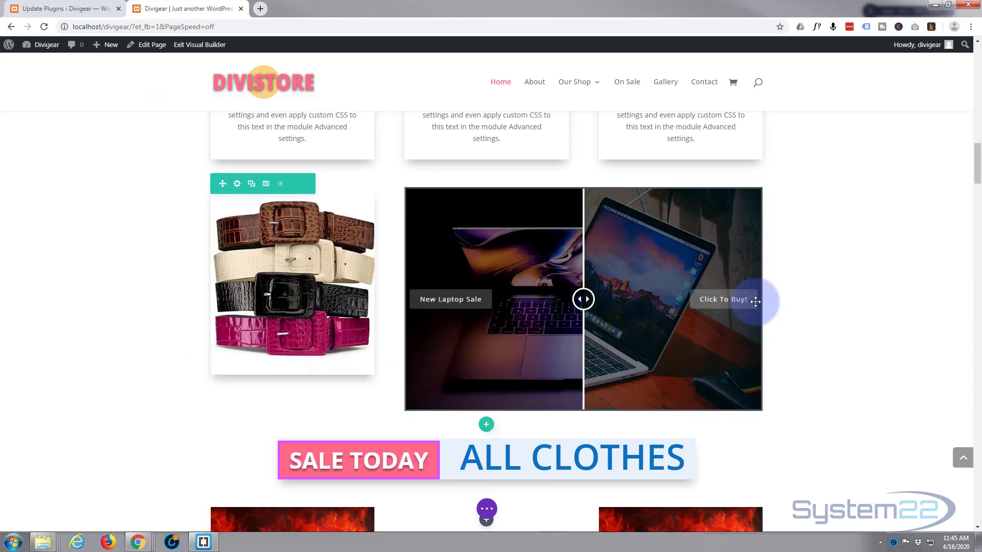
mouse_move(292, 281)
mouse_move(557, 222)
left_click(565, 214)
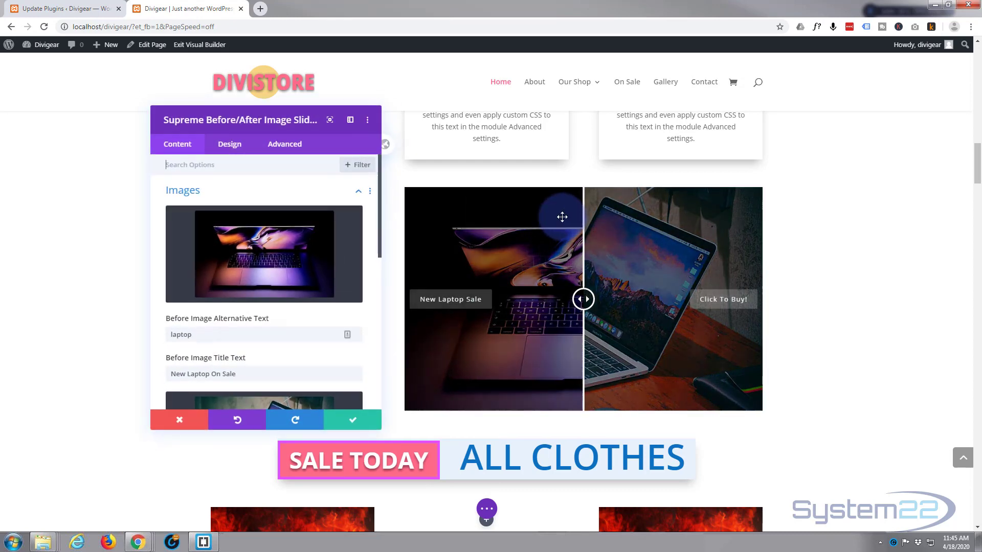
scroll(323, 293, "down", 2)
scroll(323, 292, "down", 1)
scroll(323, 292, "down", 3)
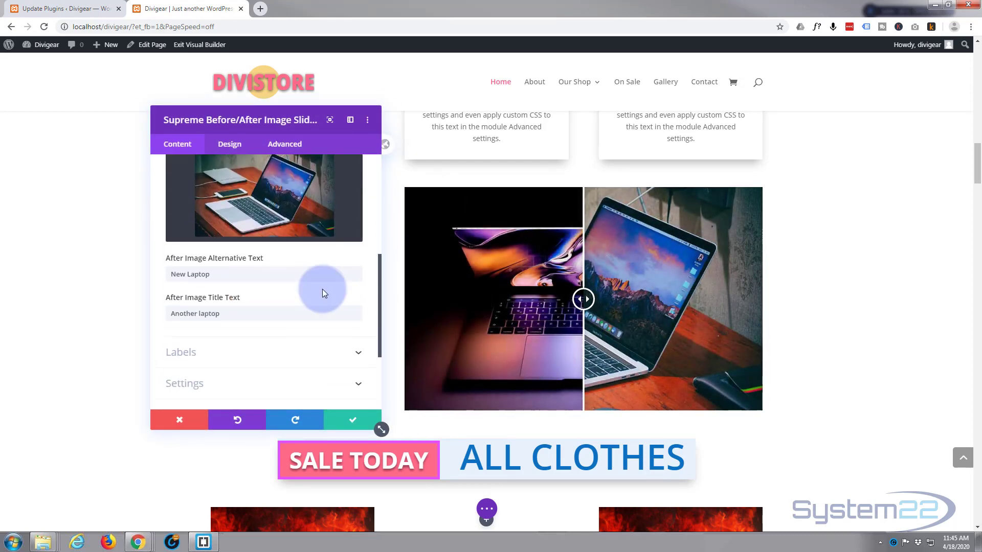
scroll(323, 292, "down", 2)
scroll(323, 292, "down", 1)
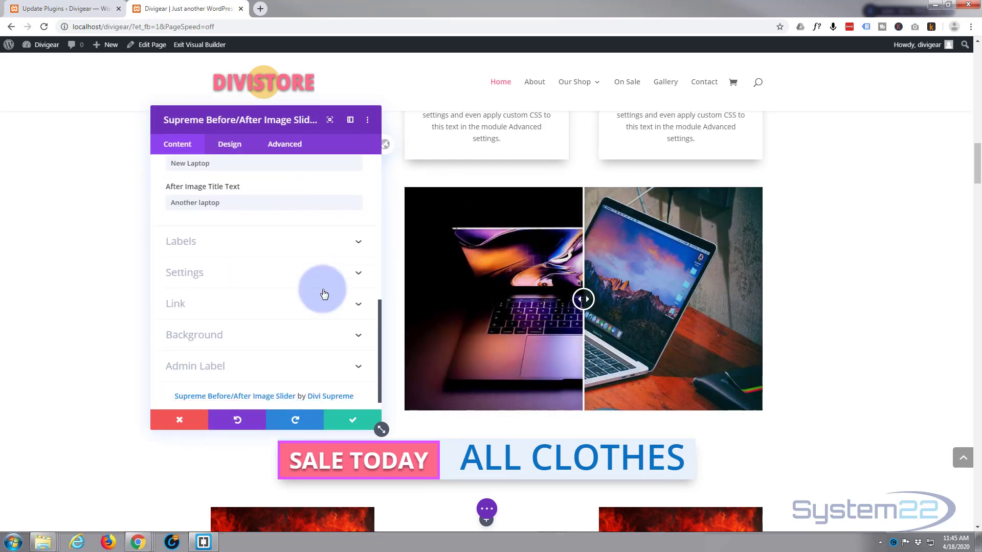
Step: Set the slider's Default Offset to 0.5 and Orientation to Vertical
left_click(233, 270)
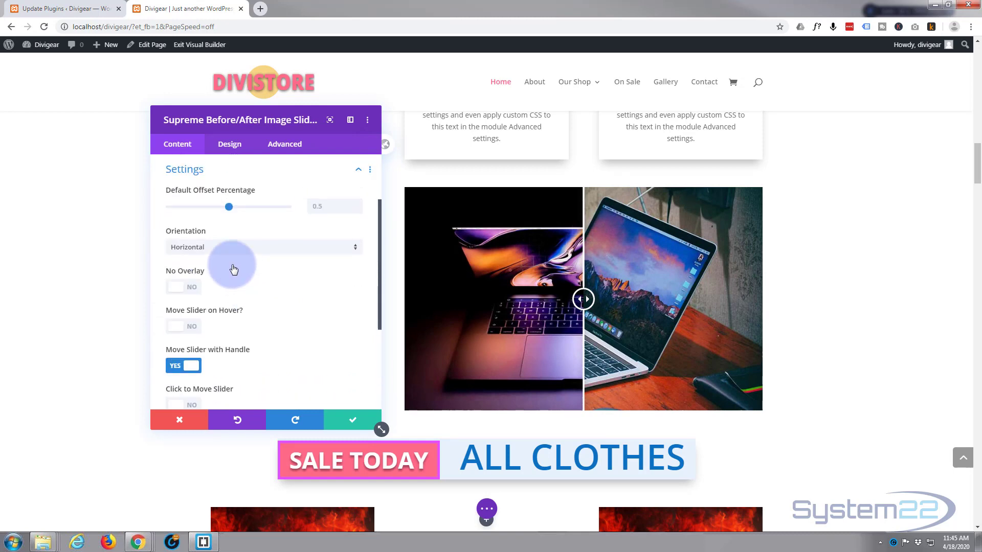
scroll(233, 268, "down", 3)
scroll(232, 268, "up", 3)
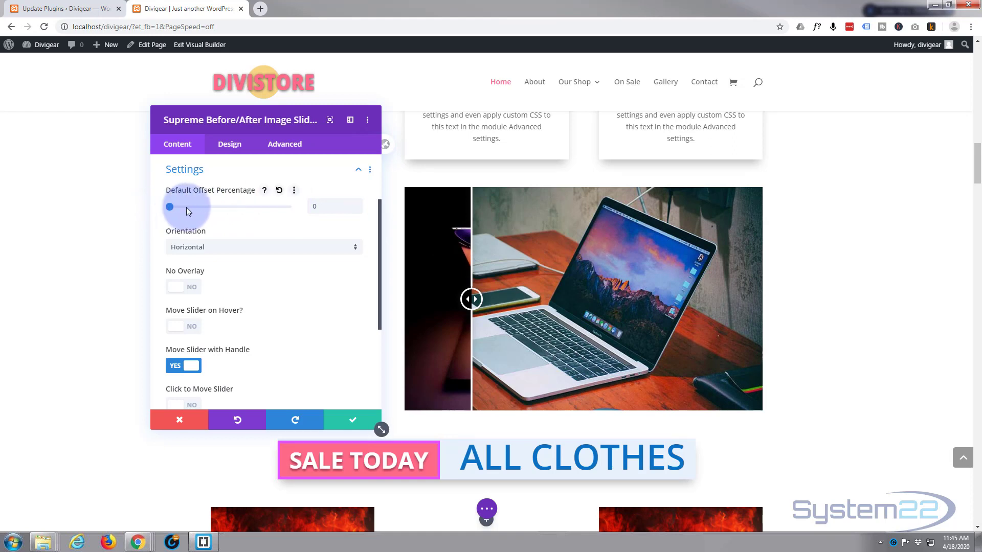
left_click(289, 206)
mouse_move(289, 207)
left_mouse_down()
mouse_move(221, 205)
mouse_move(228, 208)
left_mouse_up()
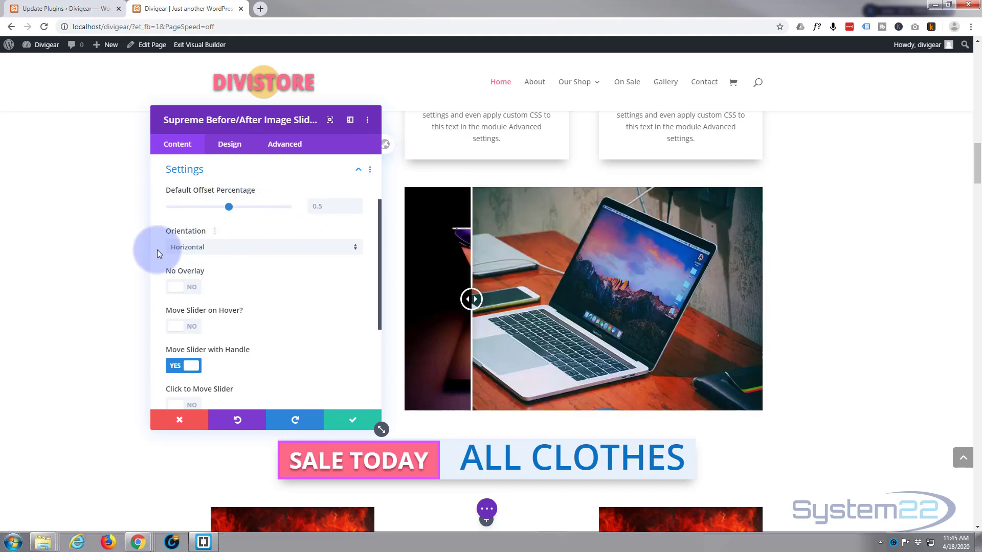
left_click(246, 248)
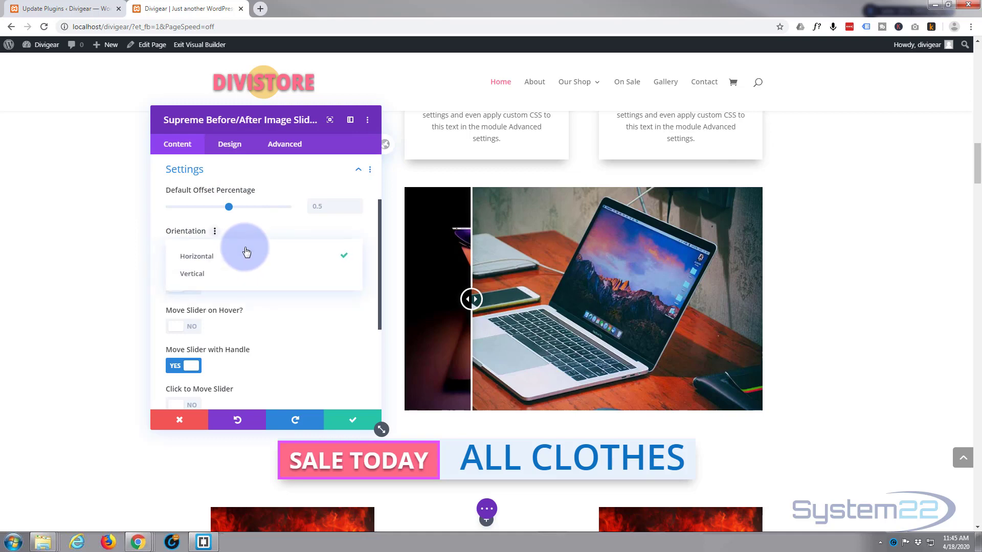
left_click(200, 276)
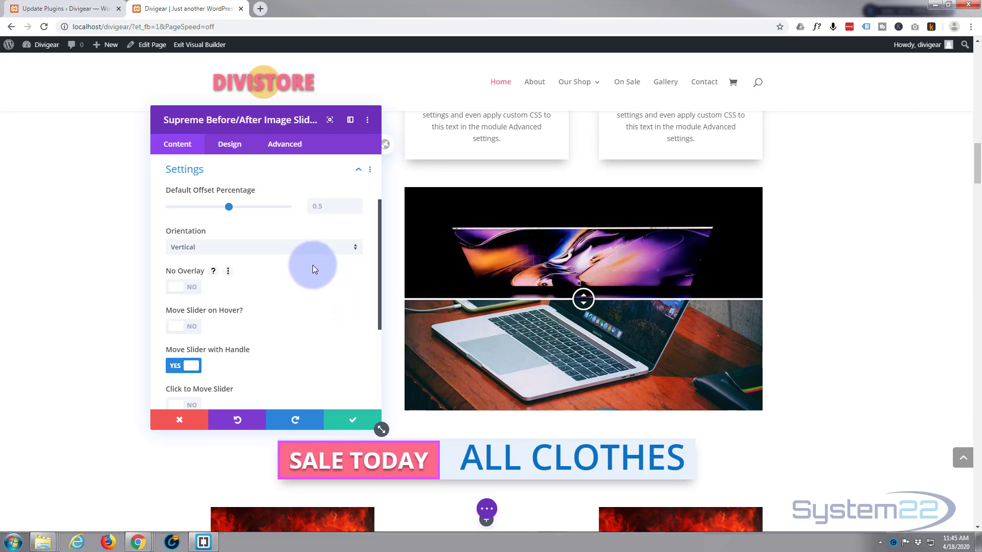
scroll(311, 265, "down", 2)
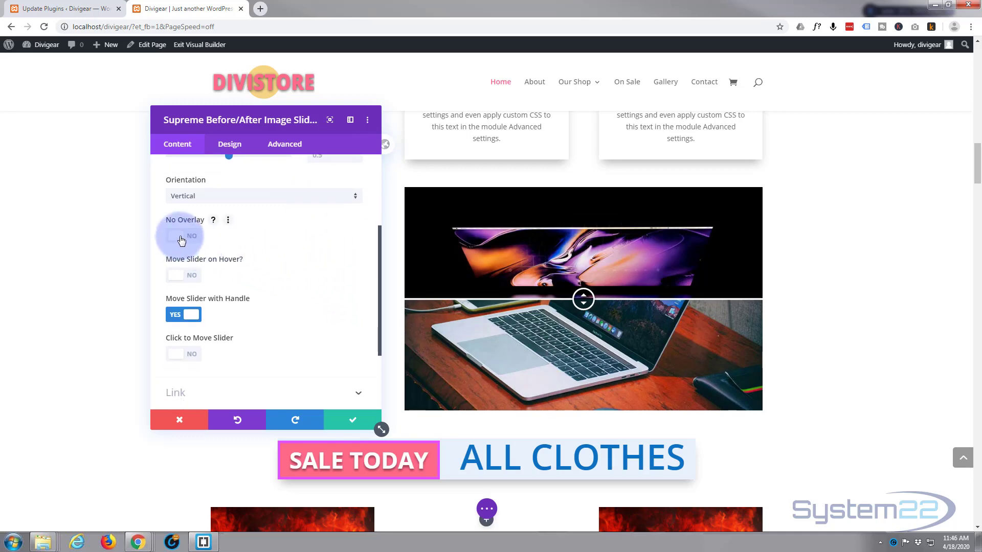
Step: Leave No Overlay off and enable Click to Move Slider
left_click(181, 236)
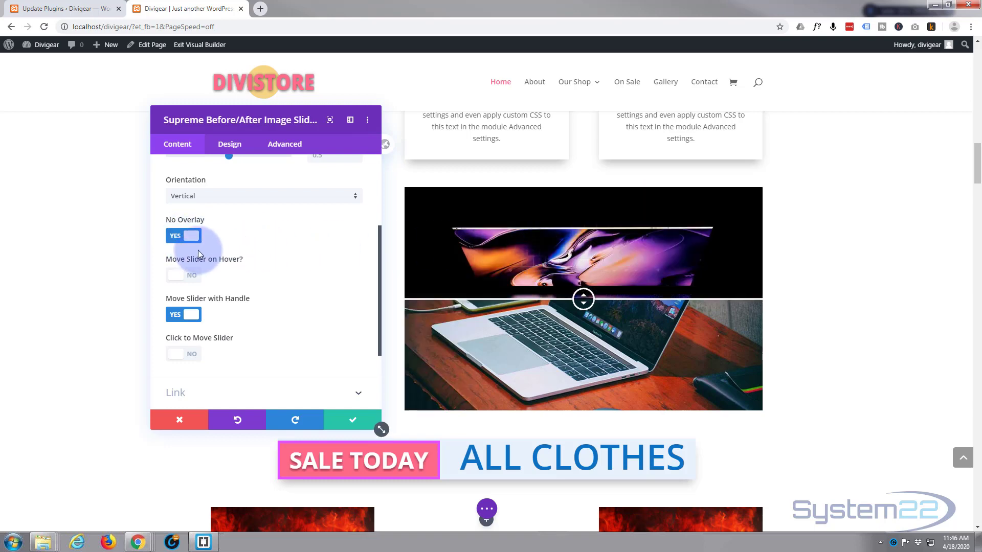
left_click(181, 237)
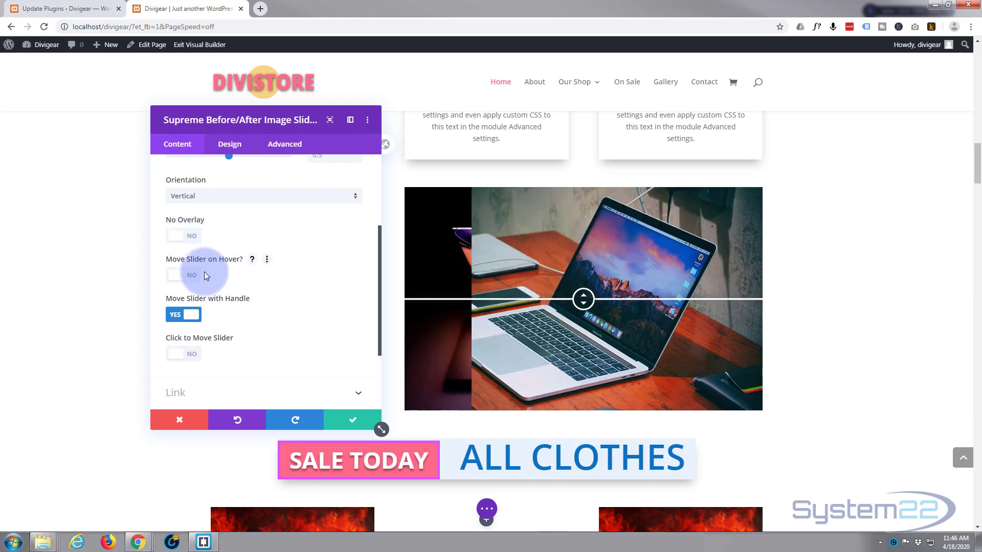
scroll(206, 271, "down", 1)
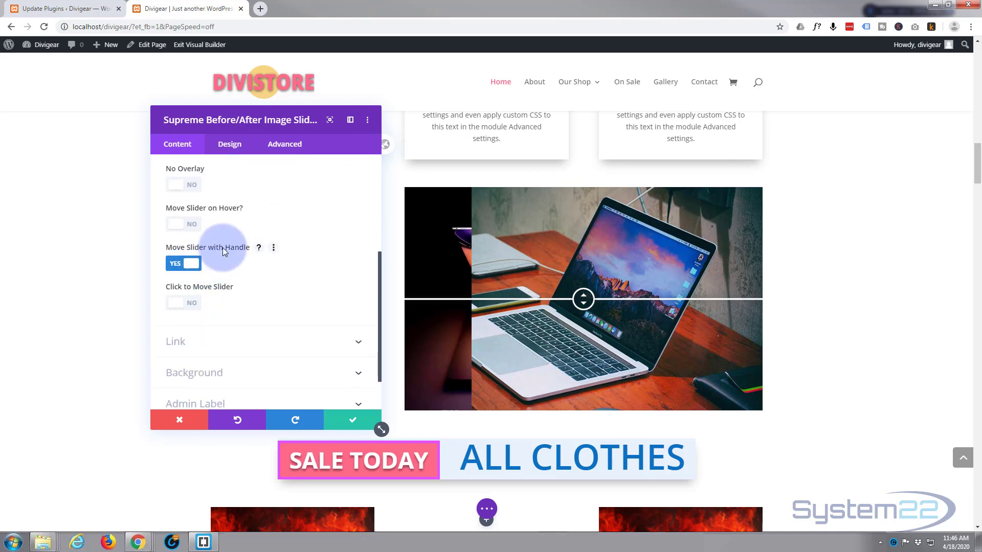
left_click(184, 304)
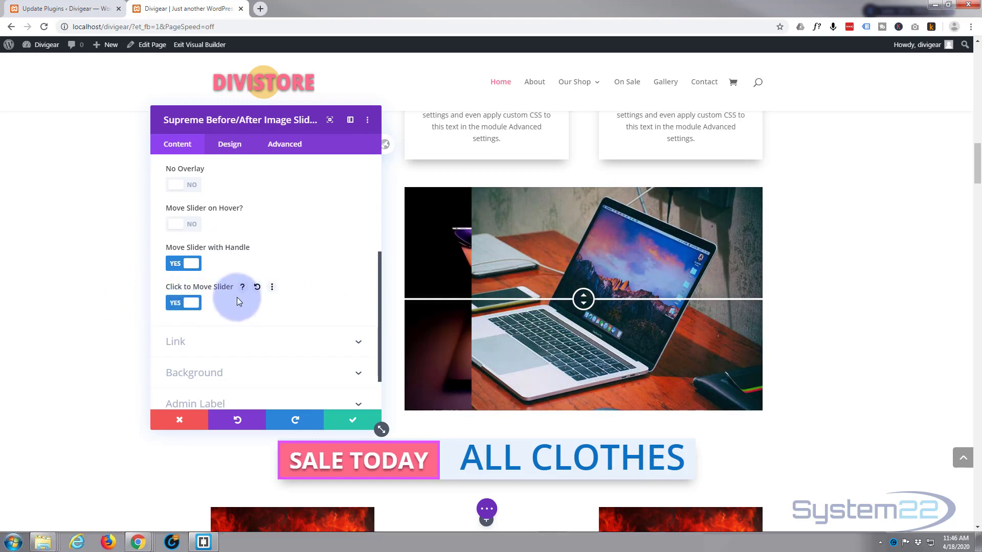
scroll(237, 301, "down", 2)
Step: Link the module to the HP Laptop product page using a dynamic Product Link
left_click(231, 286)
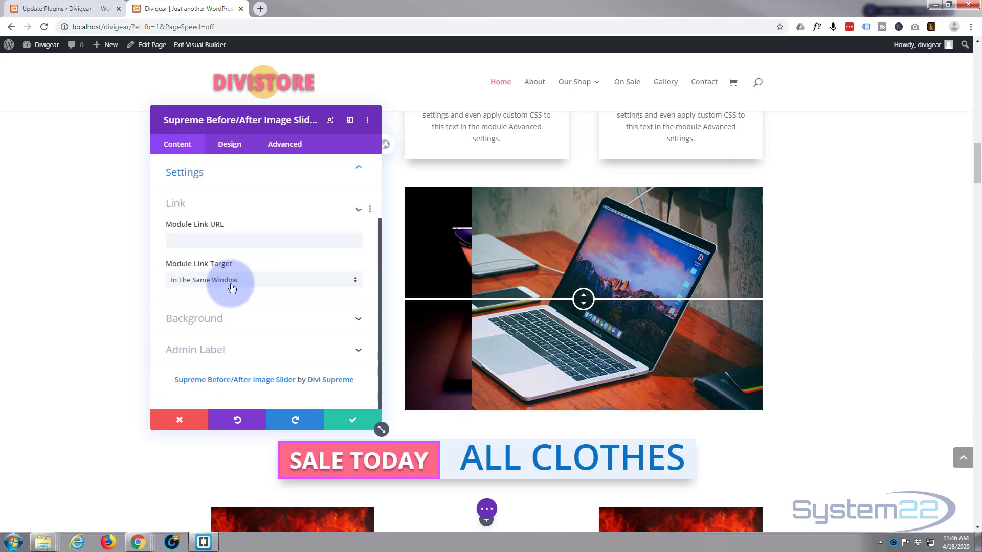
left_click(203, 240)
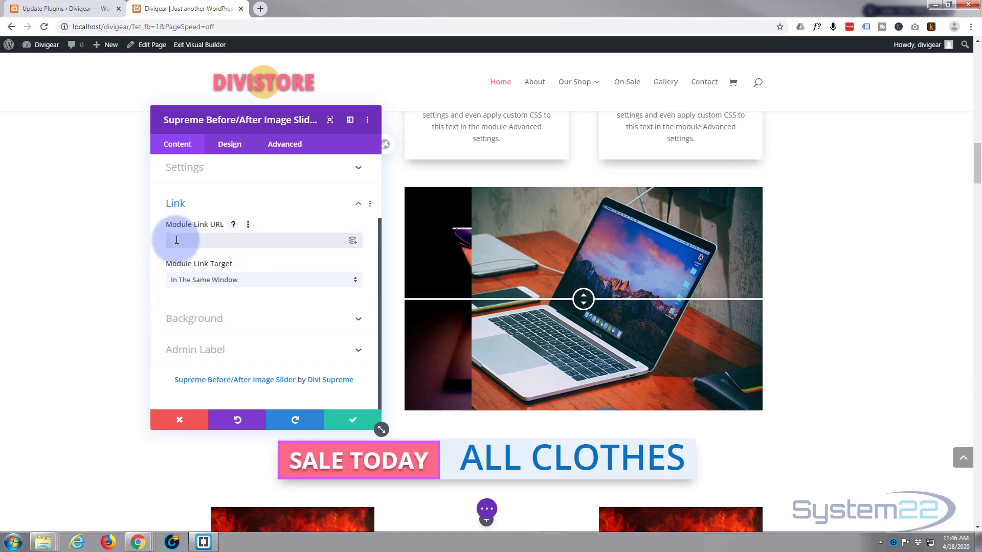
left_click(352, 242)
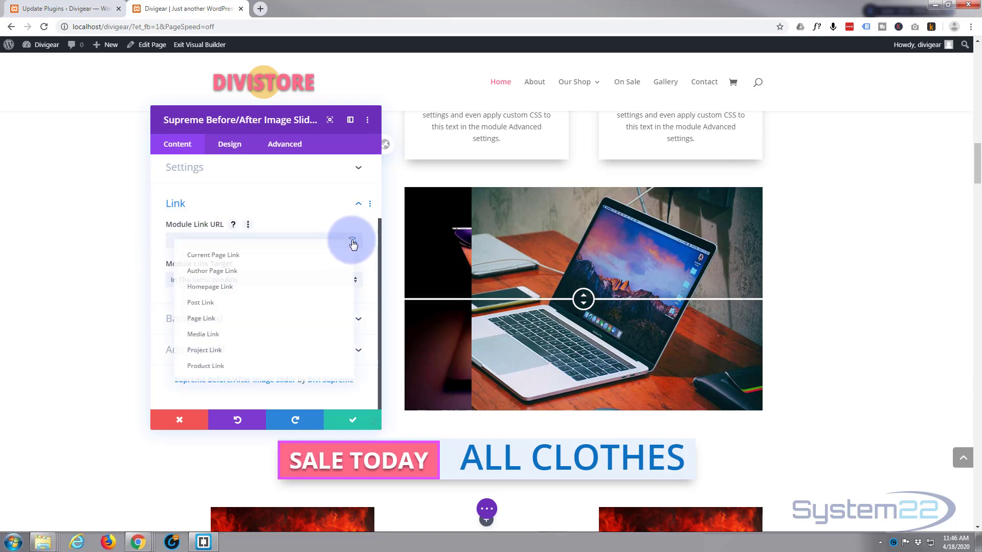
left_click(226, 375)
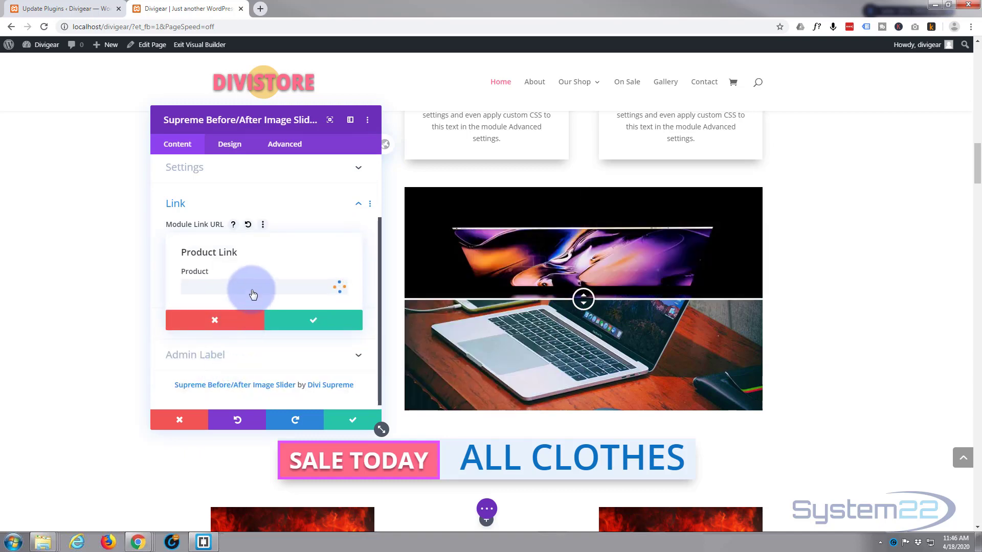
left_click(255, 289)
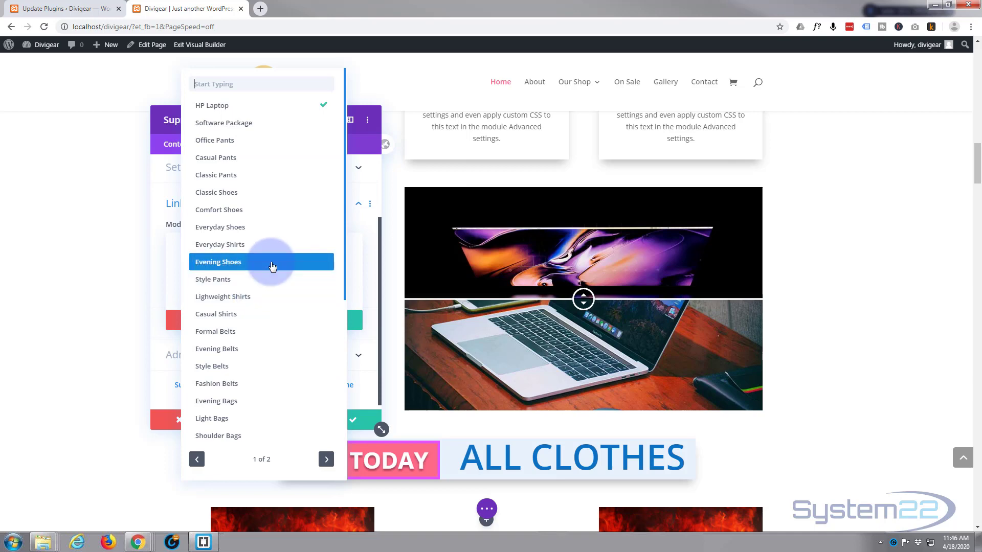
scroll(273, 268, "down", 1)
scroll(261, 200, "up", 2)
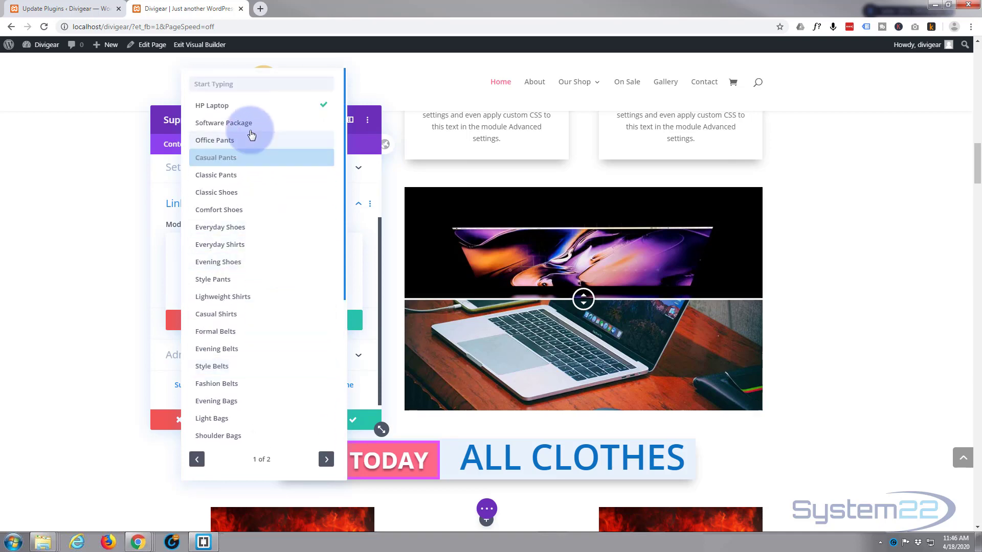
left_click(231, 104)
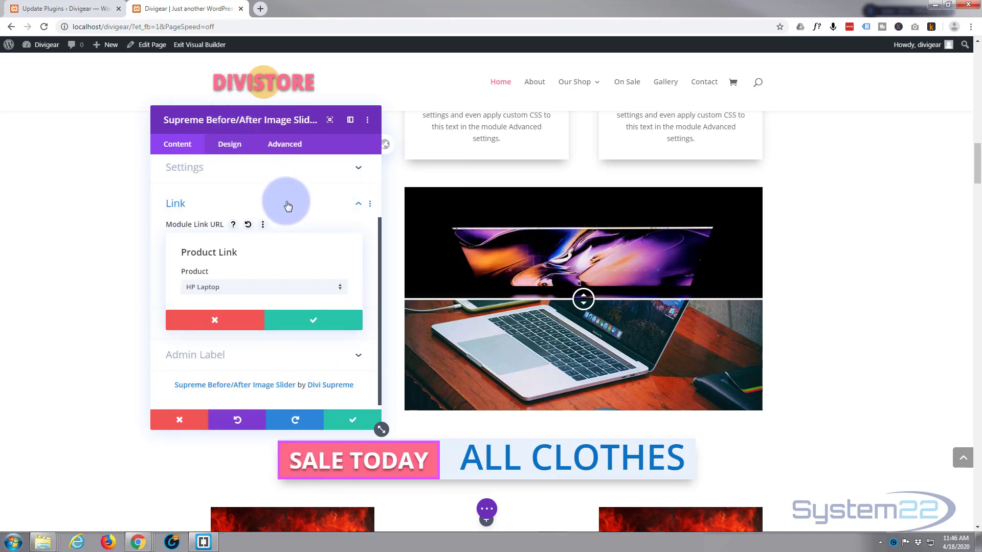
left_click(311, 321)
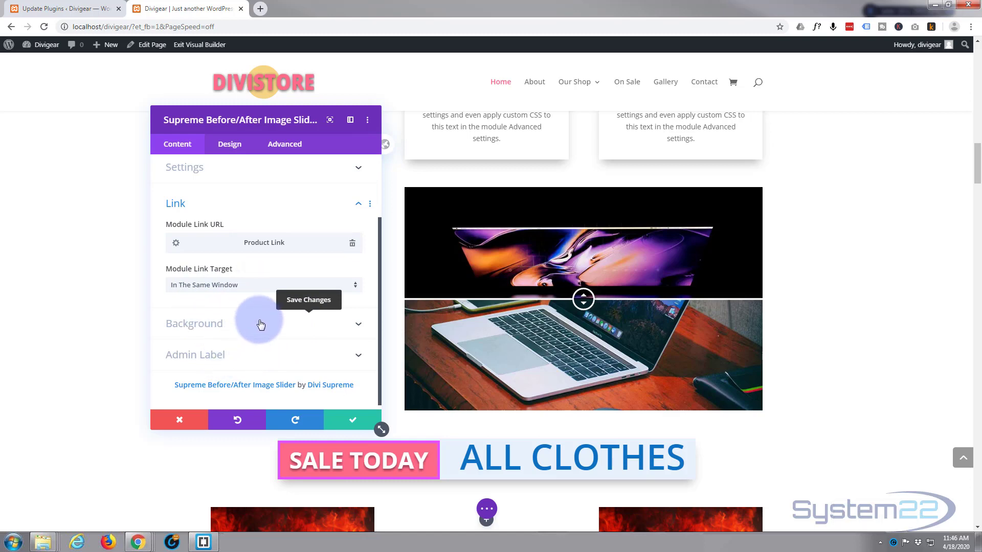
Step: Style the before label as uppercase white text in the Design settings
left_click(238, 151)
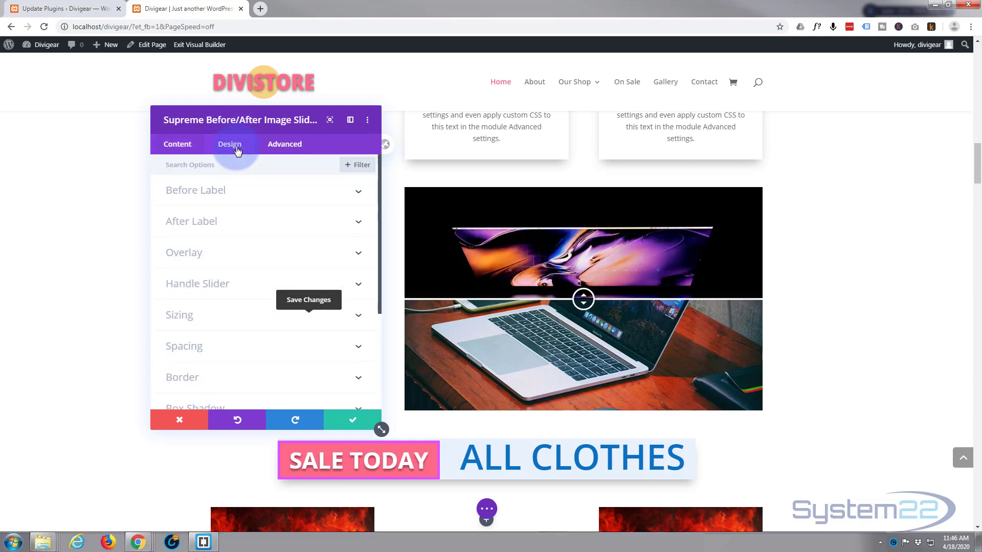
left_click(259, 197)
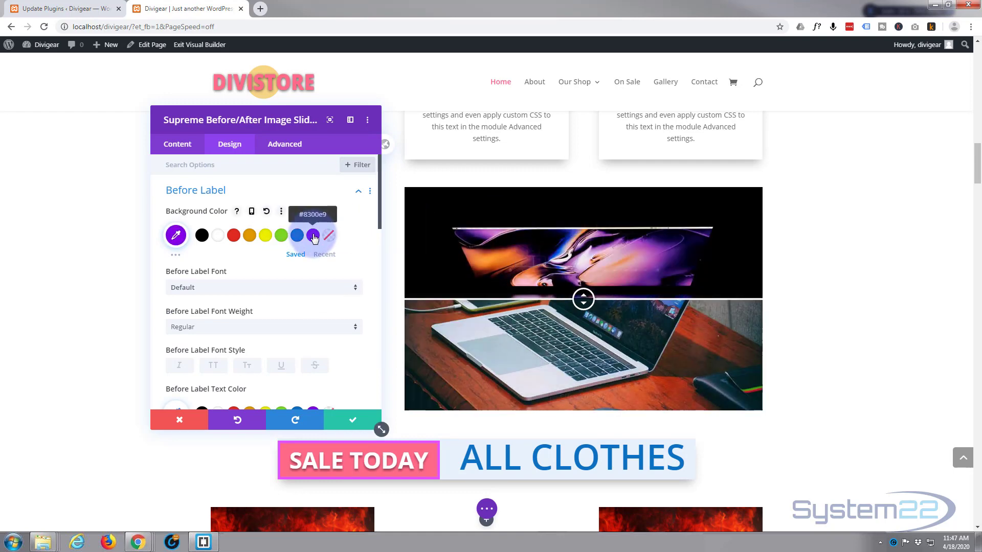
mouse_move(583, 299)
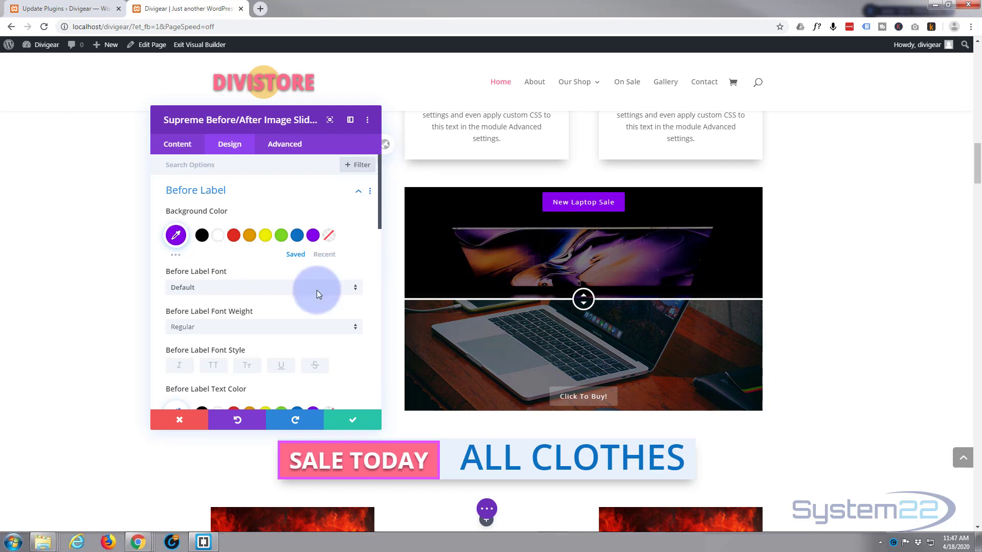
scroll(261, 290, "down", 2)
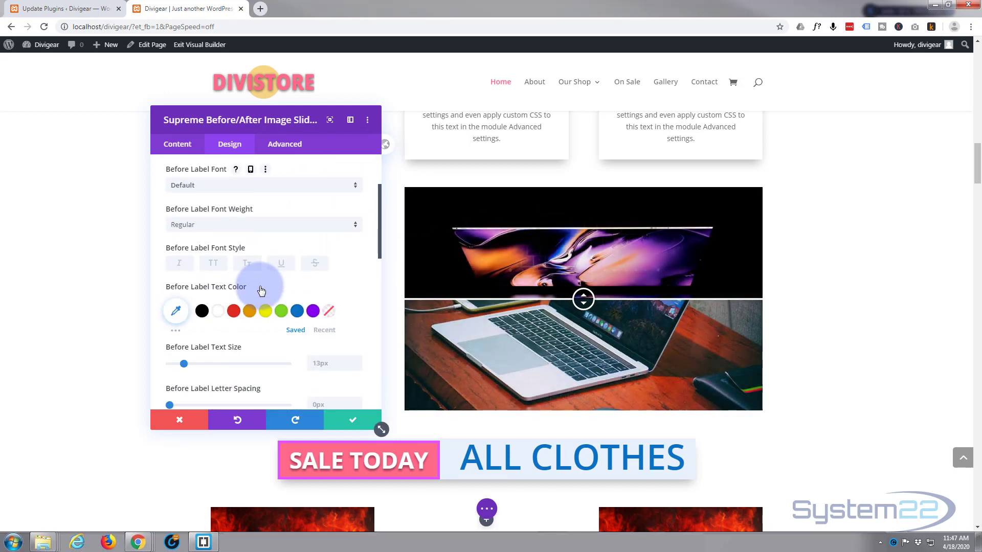
left_click(211, 264)
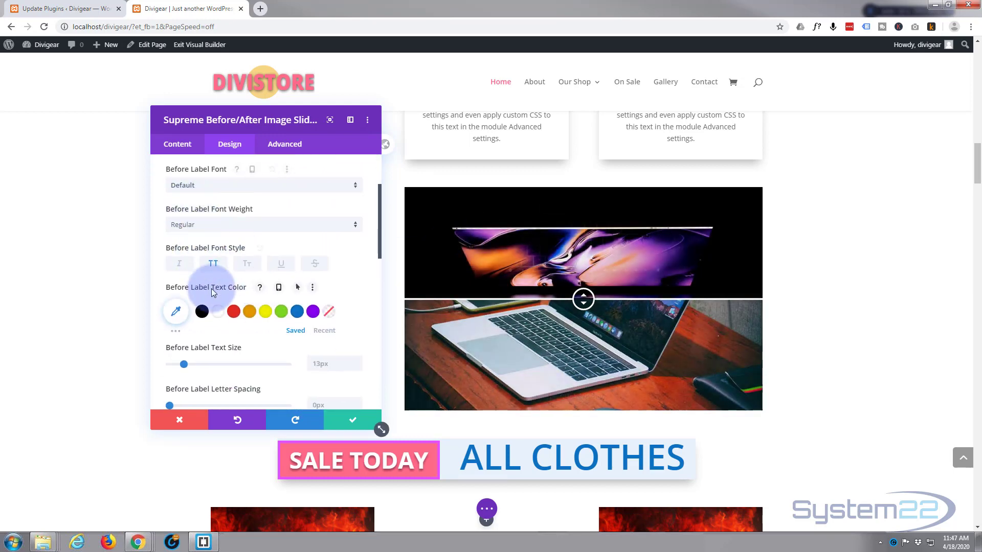
left_click(218, 317)
mouse_move(583, 298)
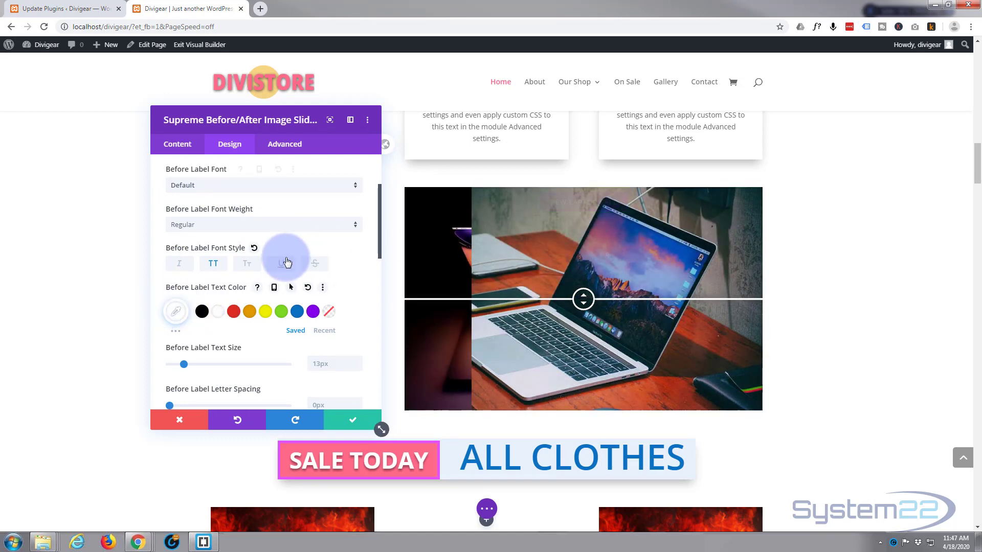
scroll(286, 257, "down", 2)
scroll(285, 256, "down", 3)
scroll(285, 261, "down", 2)
scroll(281, 259, "down", 2)
left_click(281, 229)
scroll(280, 234, "up", 1)
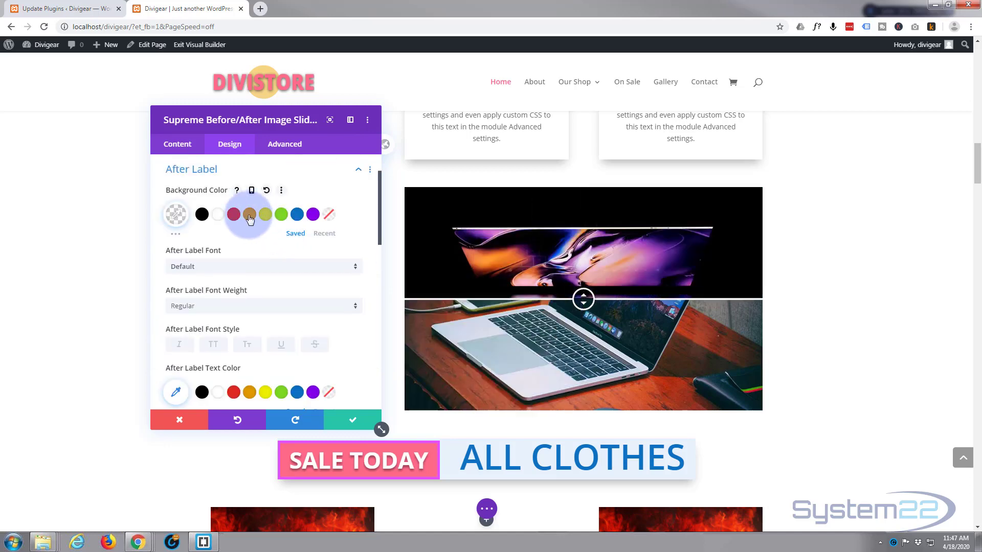
Step: Give the after label an orange background and uppercase (TT) text
left_click(250, 214)
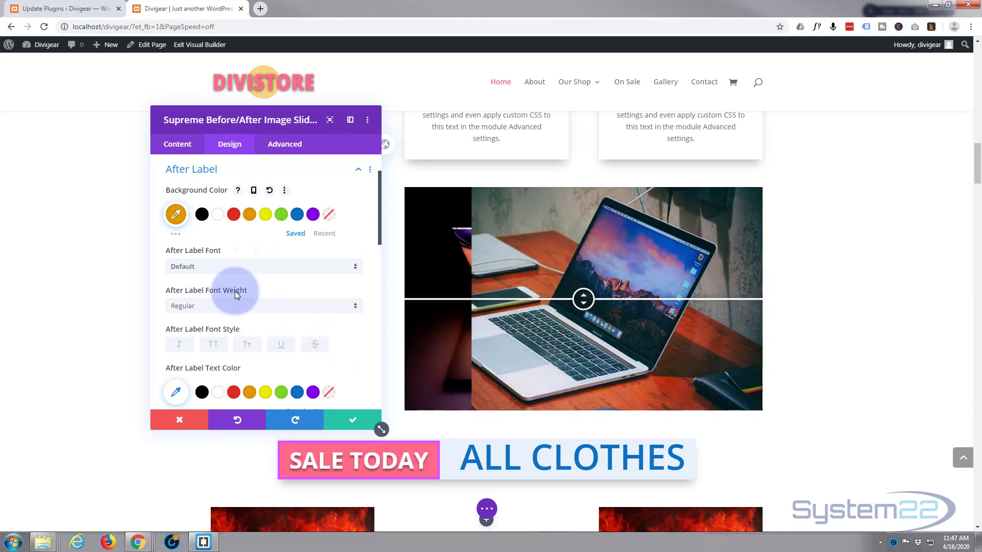
scroll(230, 276, "down", 2)
left_click(215, 243)
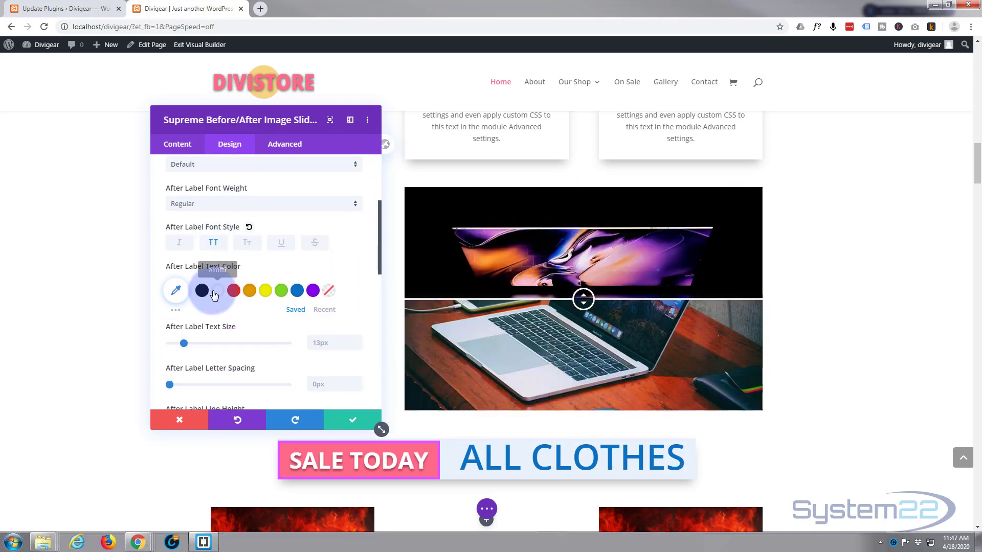
left_click(217, 290)
scroll(286, 280, "down", 1)
scroll(286, 280, "down", 1)
scroll(269, 265, "down", 2)
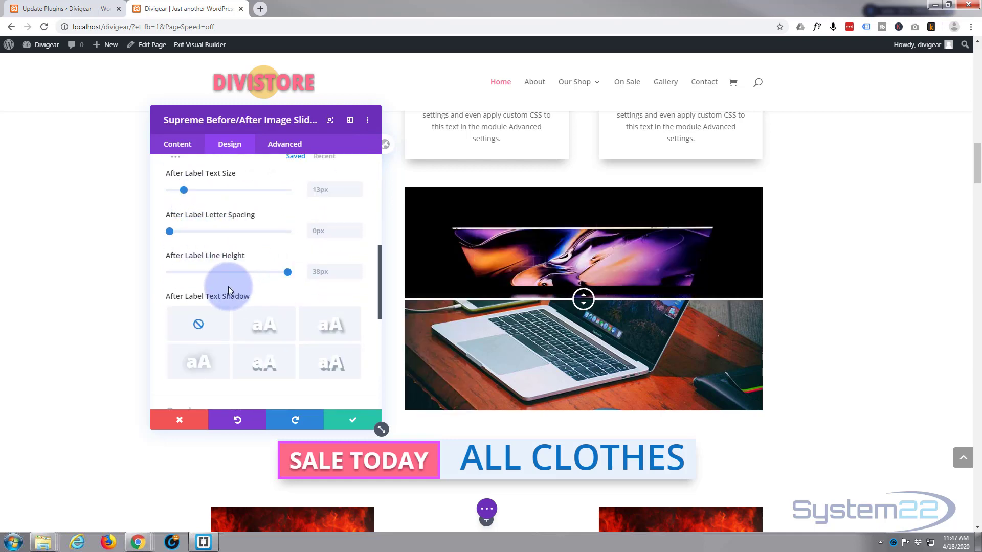
scroll(270, 321, "down", 2)
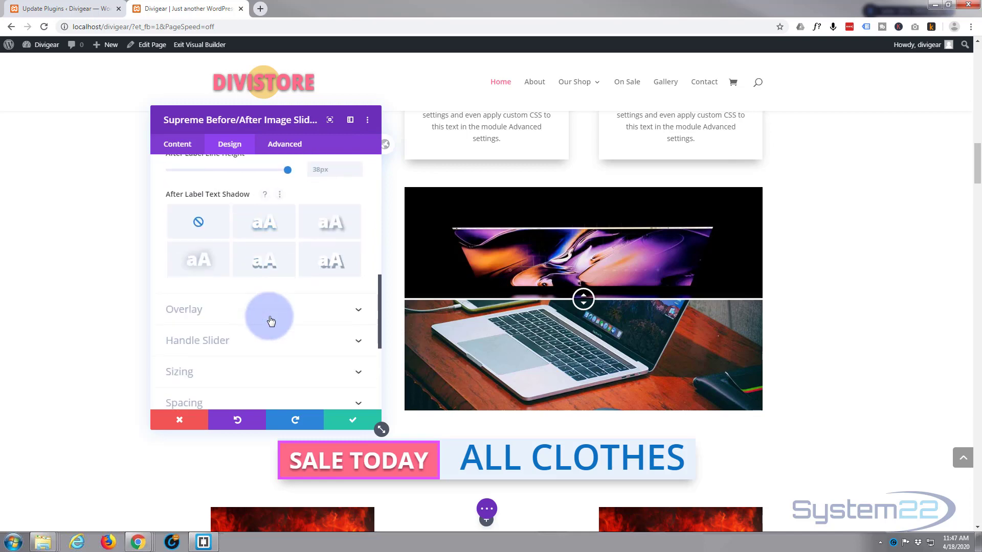
scroll(270, 321, "down", 1)
left_click(288, 259)
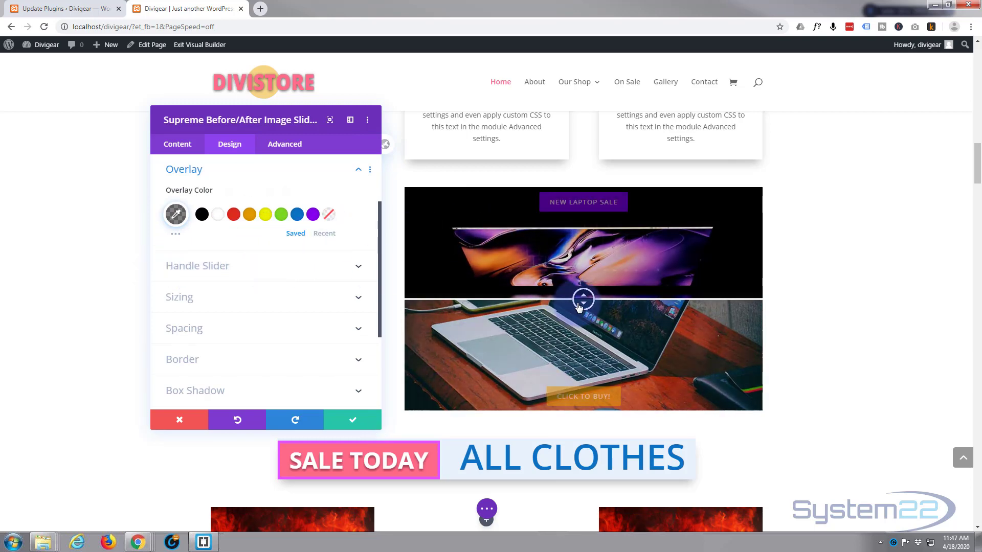
Step: Make the handle border green, set a dark handle background, and use a yellow arrow colour
left_click(266, 278)
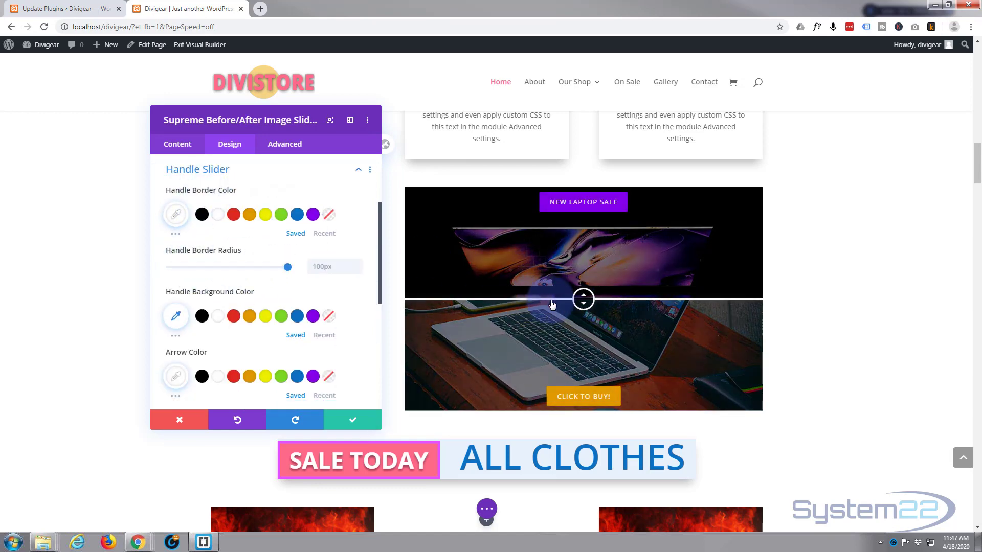
left_click(270, 265)
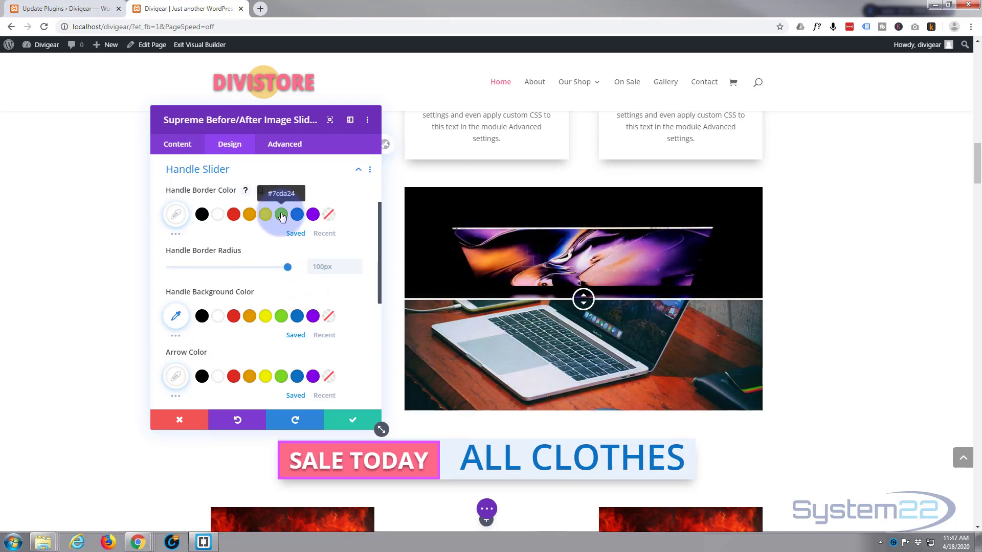
left_click(281, 215)
left_click(239, 289)
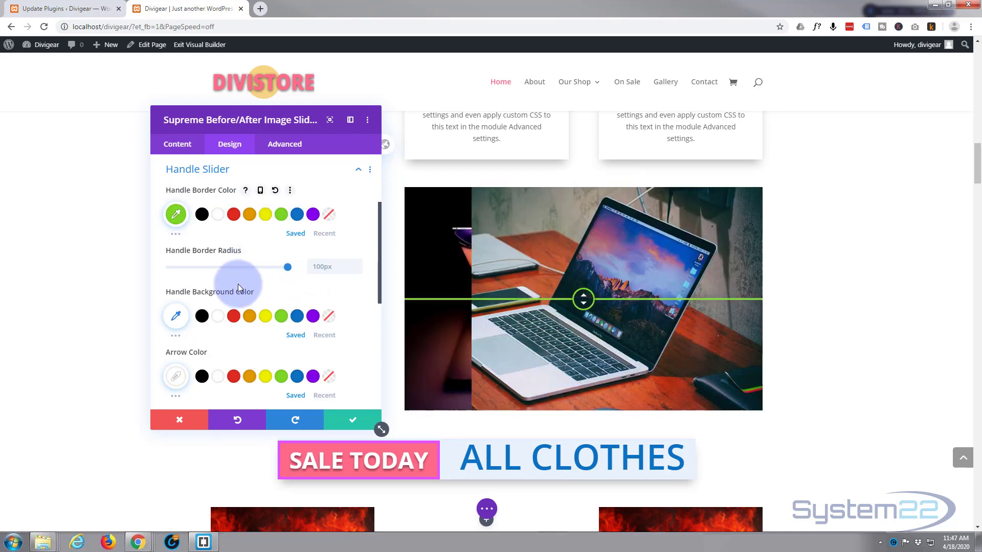
scroll(242, 289, "down", 2)
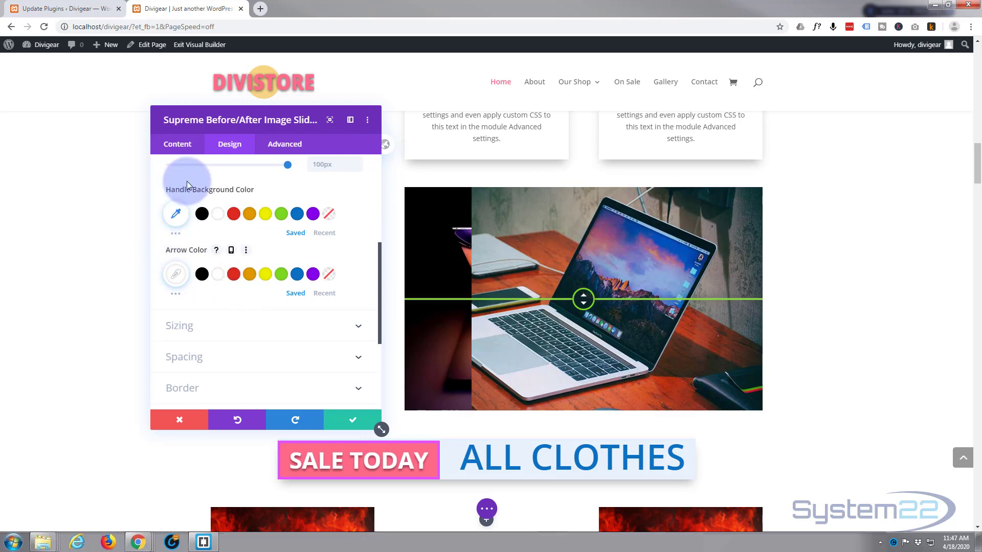
left_click(312, 215)
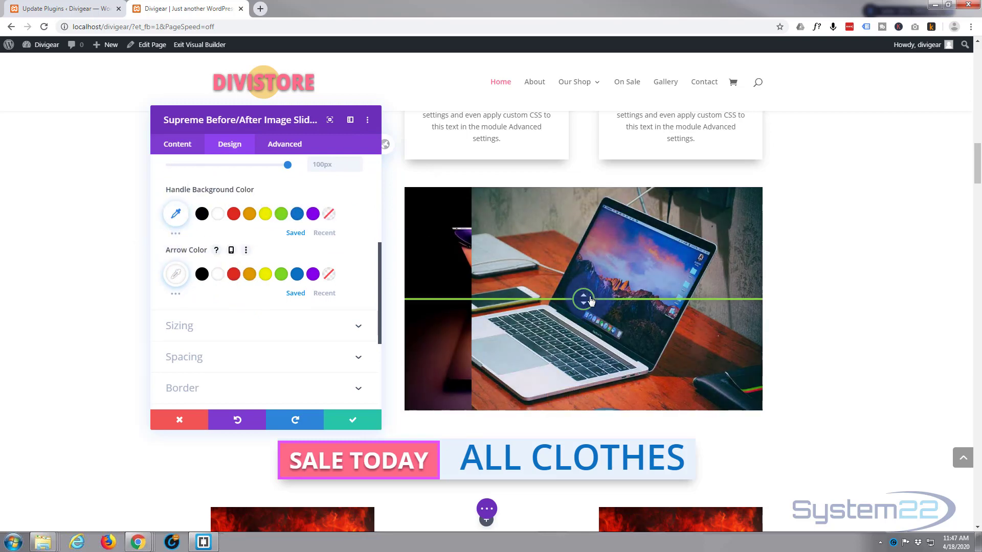
left_click(202, 214)
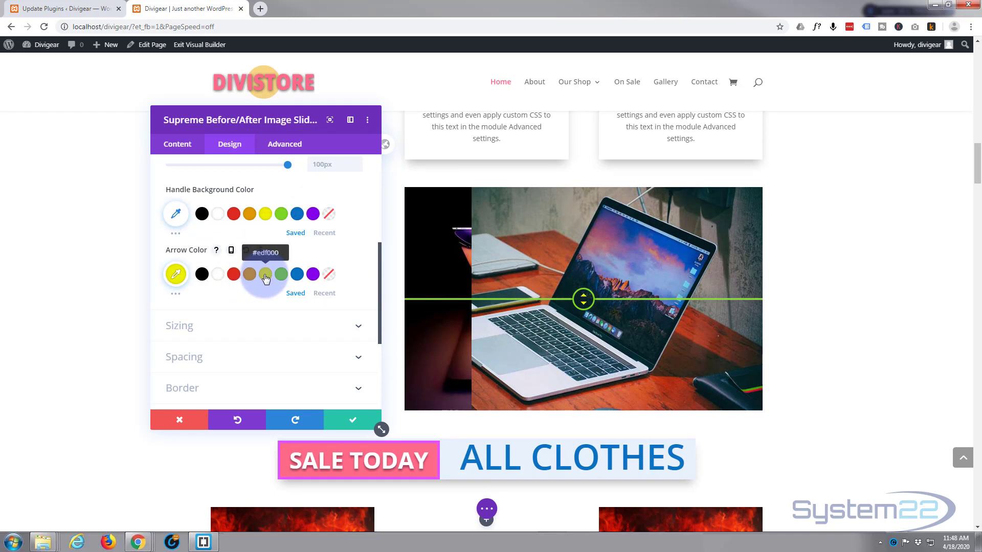
scroll(265, 287, "down", 1)
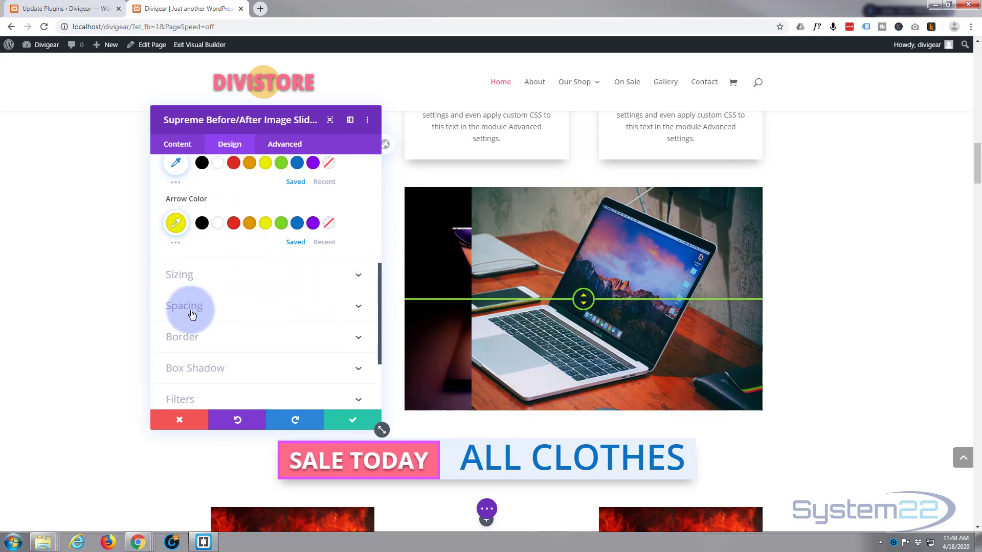
scroll(212, 311, "down", 1)
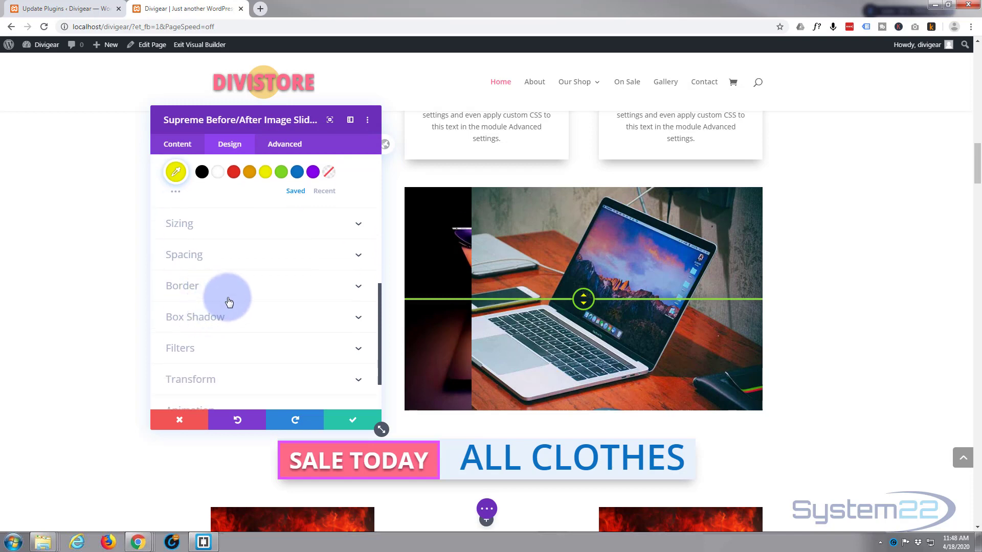
scroll(232, 299, "down", 1)
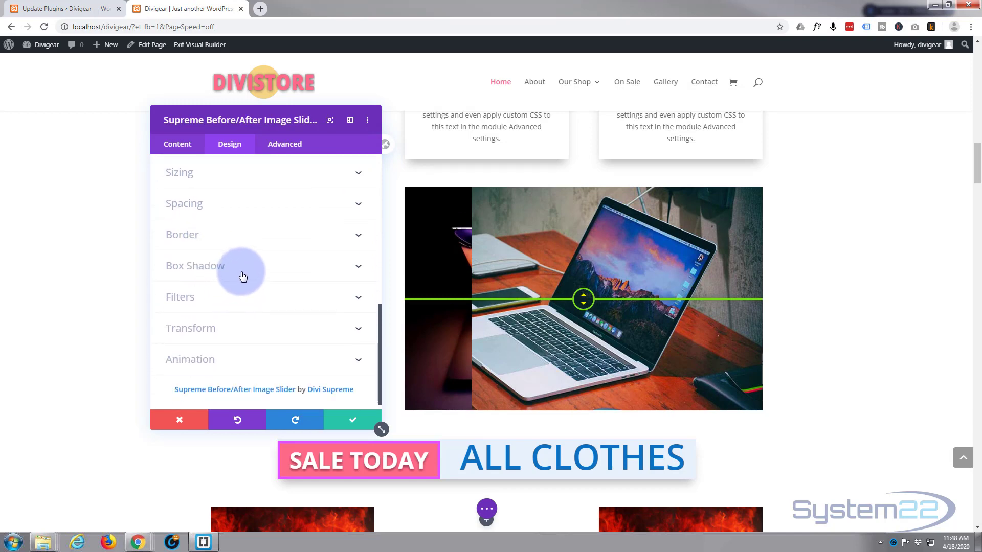
Step: Apply a box shadow preset to the slider and save the module settings
left_click(240, 270)
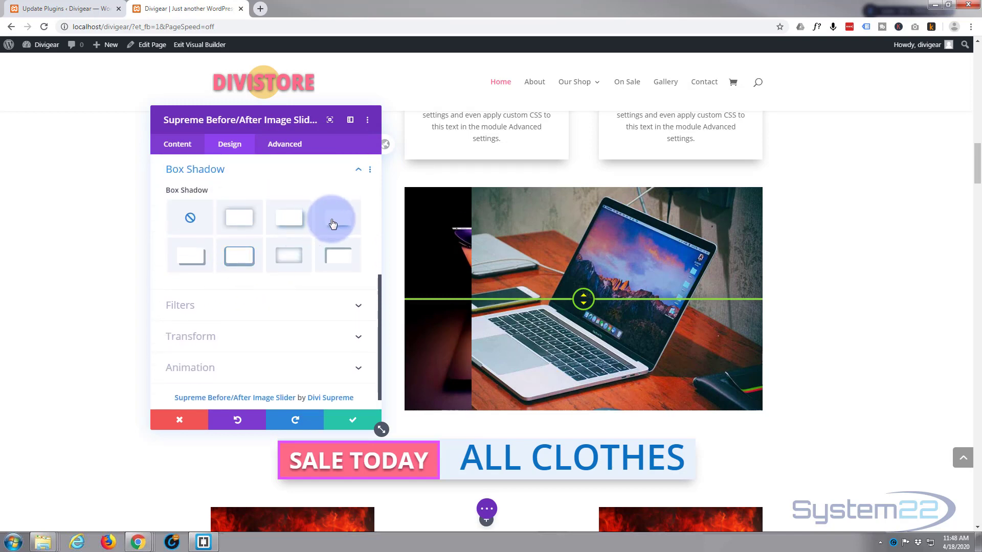
left_click(333, 224)
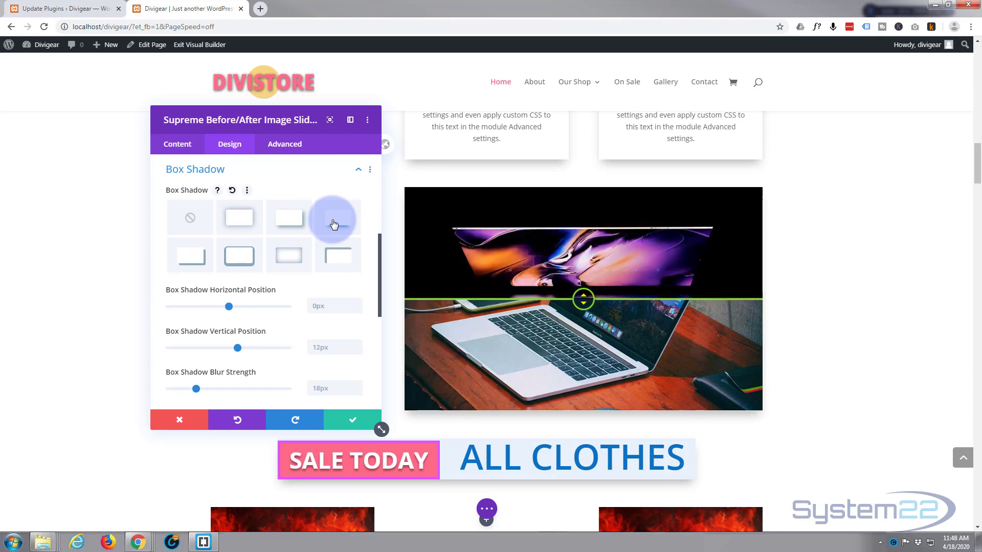
left_click(352, 422)
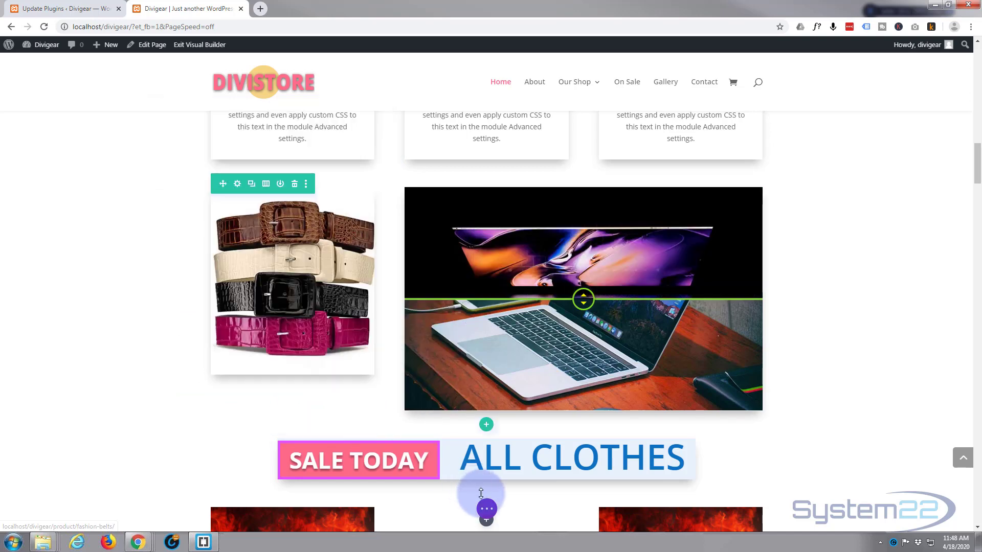
Step: Exit the Visual Builder and drag the live slider's divider to reveal more laptop photo
left_click(487, 510)
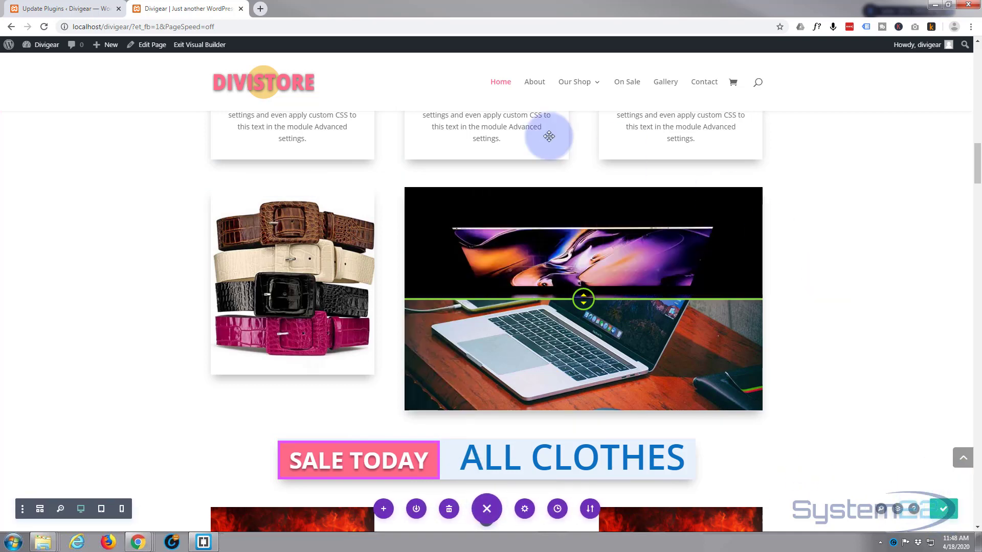
left_click(205, 45)
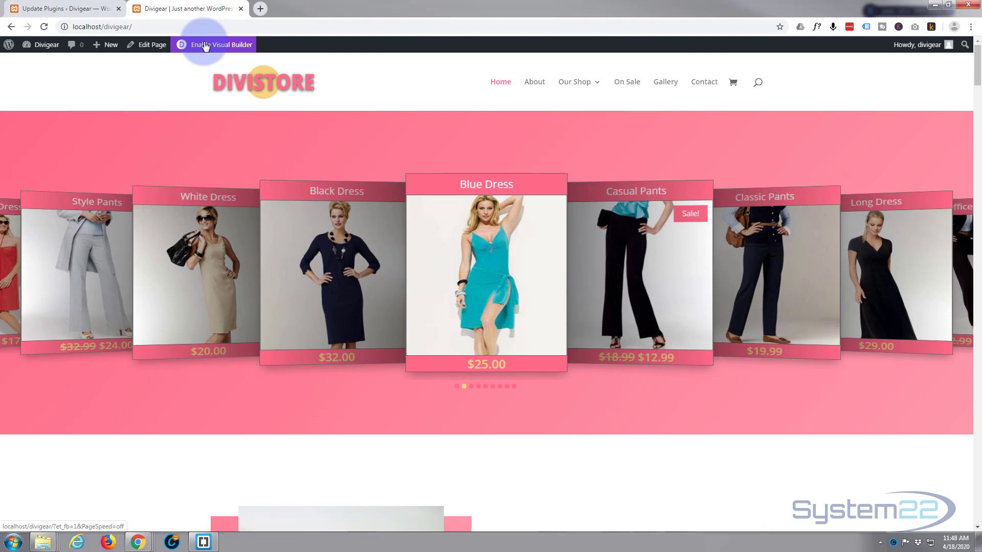
scroll(184, 80, "down", 3)
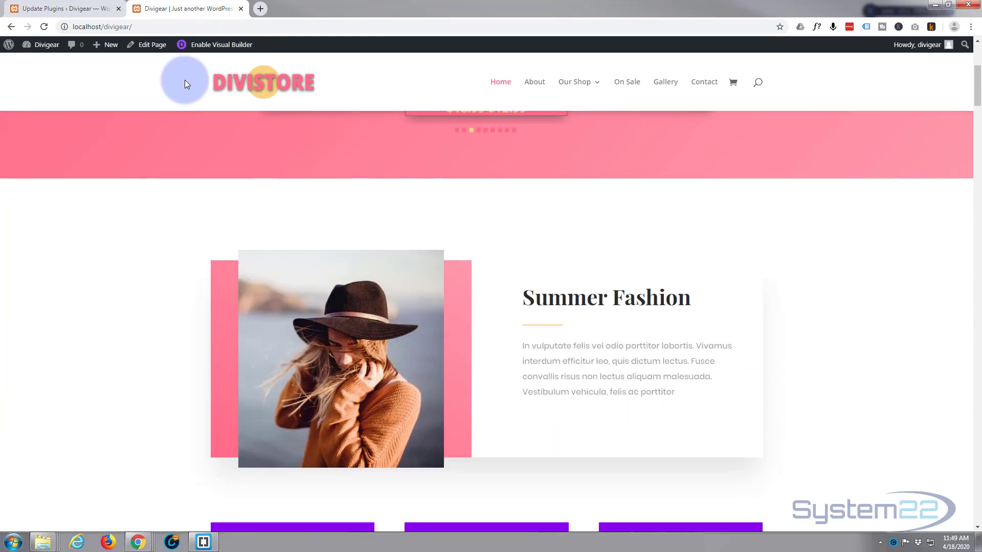
scroll(185, 80, "down", 3)
scroll(185, 80, "down", 2)
scroll(185, 80, "down", 2)
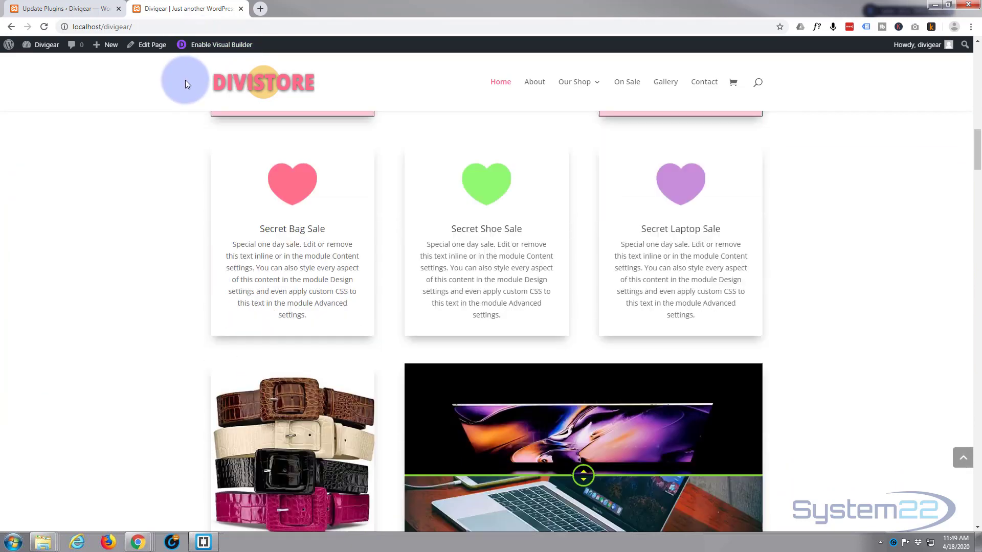
scroll(185, 80, "down", 3)
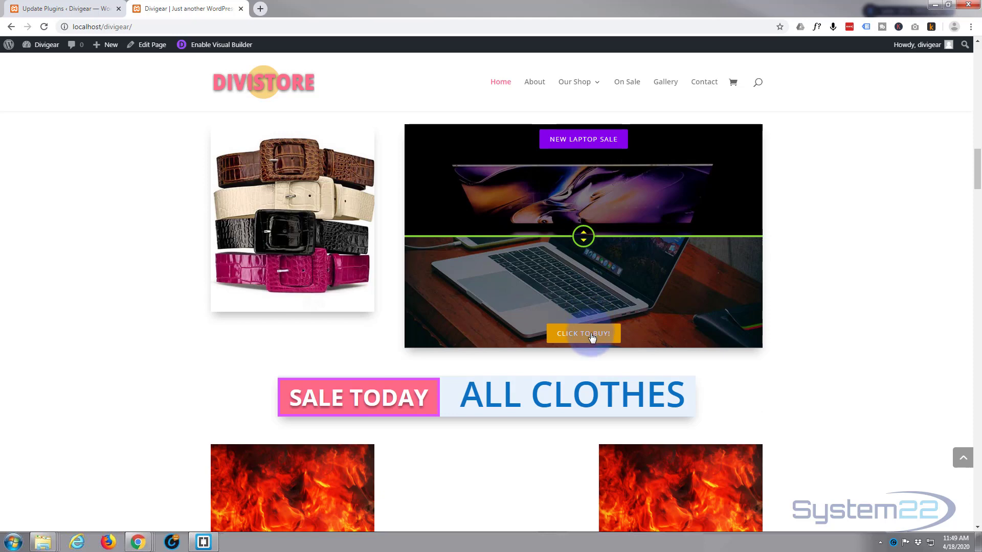
mouse_move(583, 236)
left_mouse_down()
mouse_move(585, 131)
mouse_move(580, 247)
mouse_move(596, 352)
left_mouse_up()
left_click(561, 340)
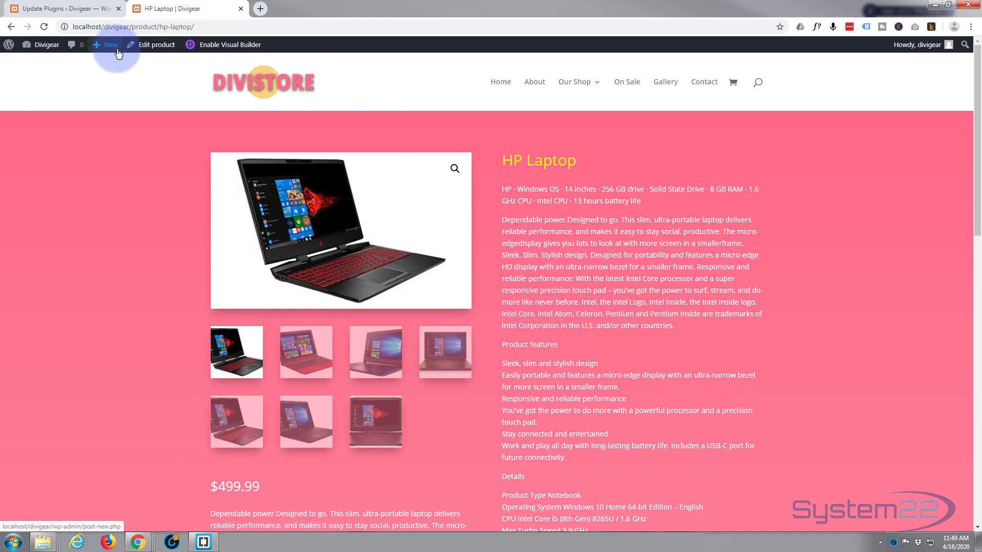
left_click(13, 26)
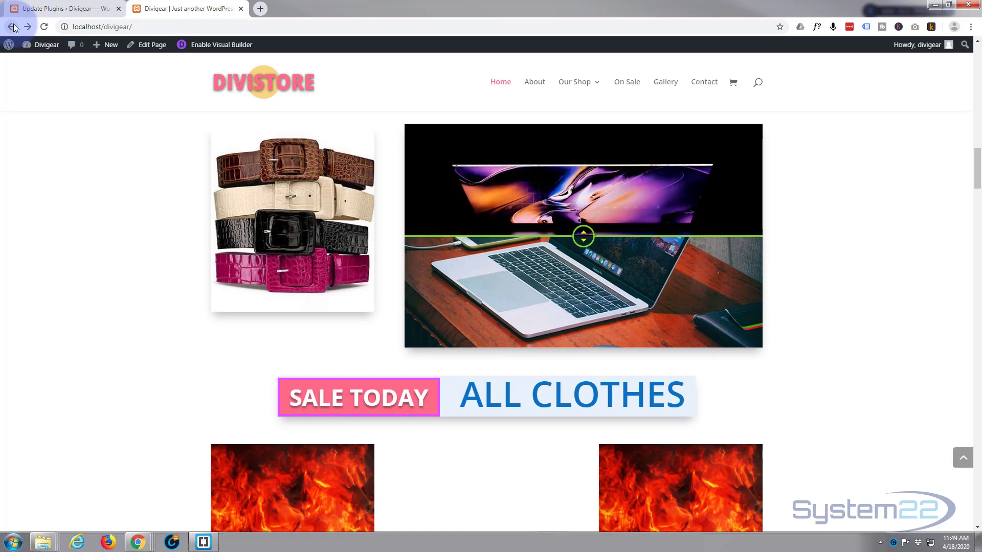
Step: Drag the live slider's divider to the top, revealing the full laptop-on-desk photo
mouse_move(583, 236)
left_mouse_down()
mouse_move(582, 143)
mouse_move(591, 344)
mouse_move(594, 122)
left_mouse_up()
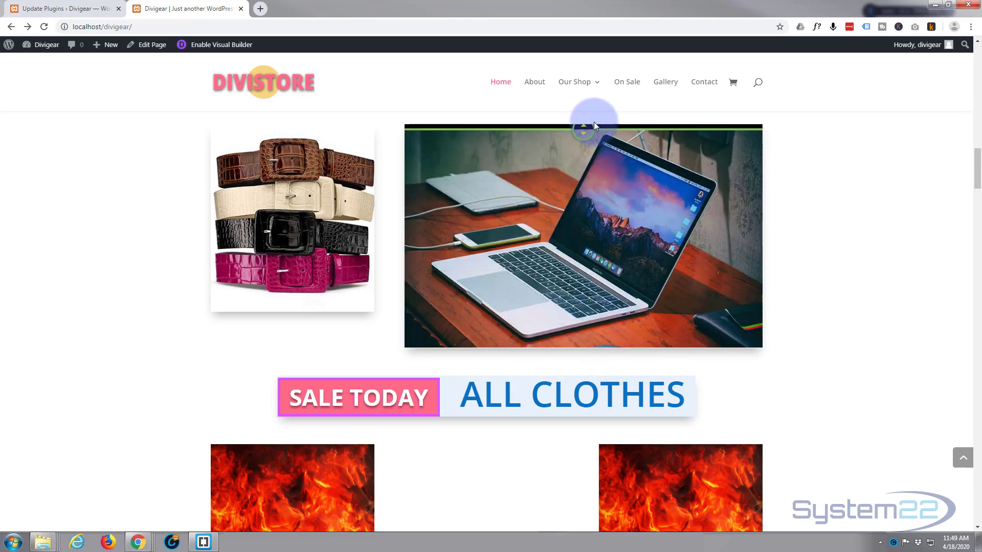